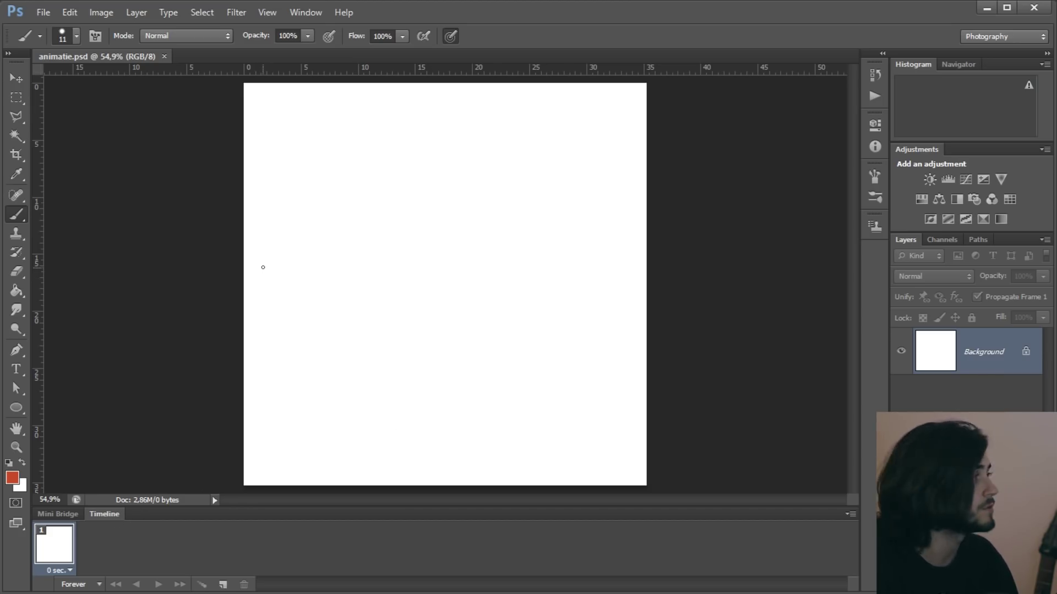
Step: Bring up the frame Timeline panel and open the first frame's delay choices
click(305, 12)
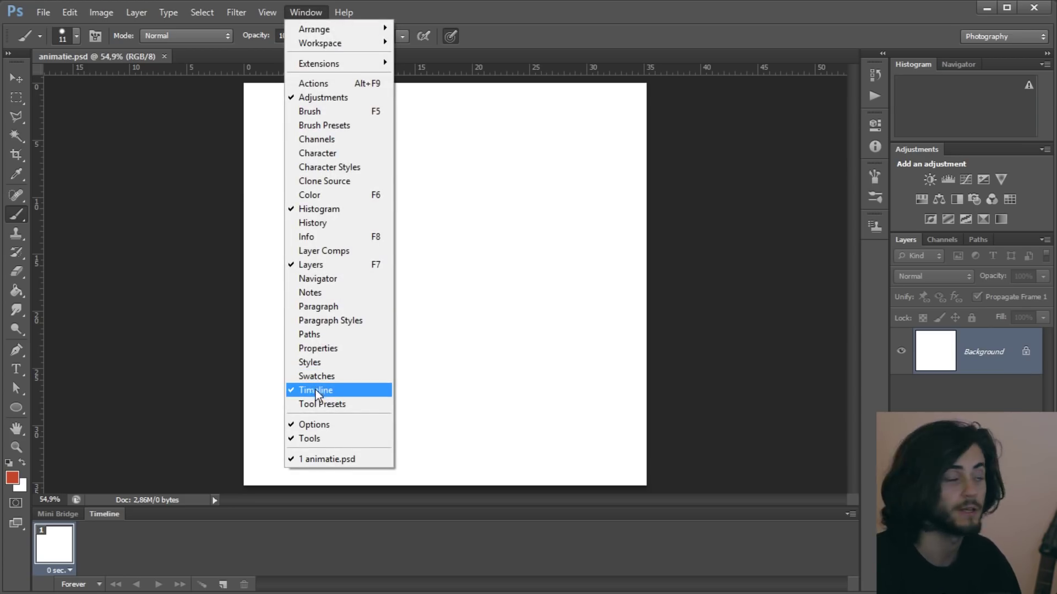
click(220, 545)
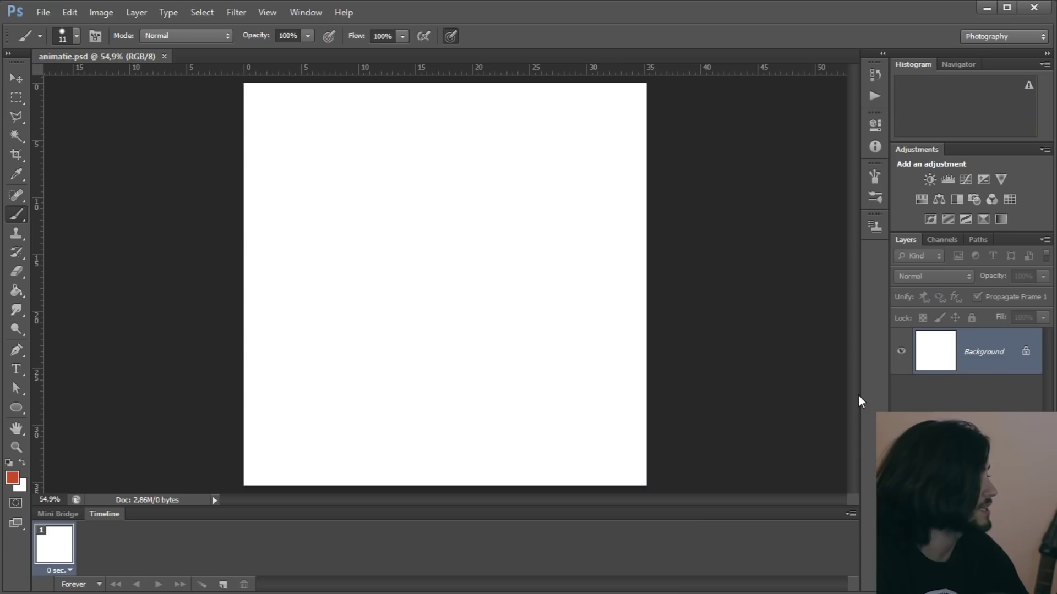
click(71, 569)
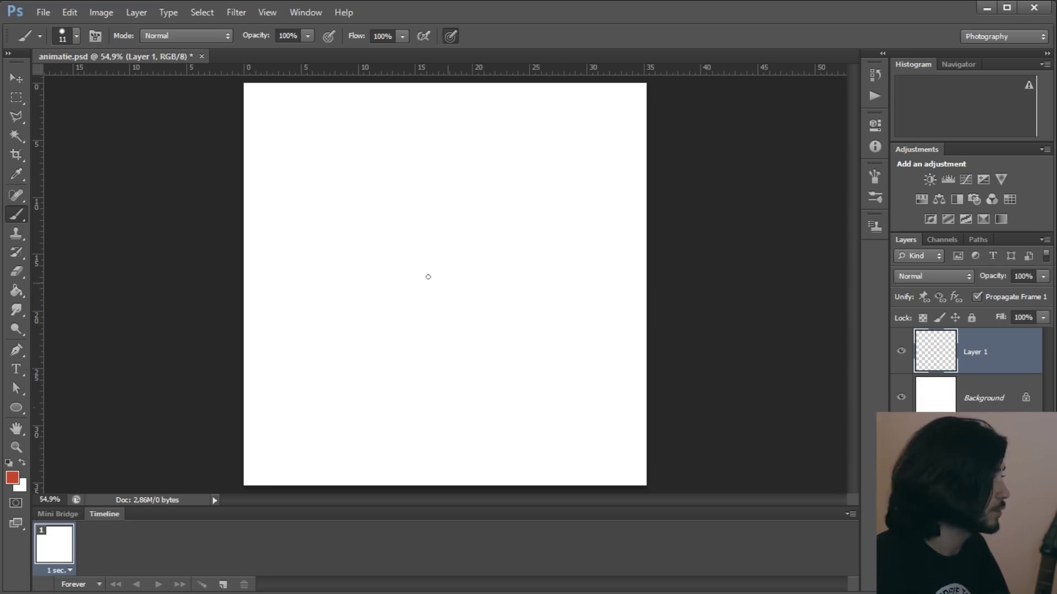
Step: Draw a red horizontal ground line across the canvas
drag(286, 337, 594, 334)
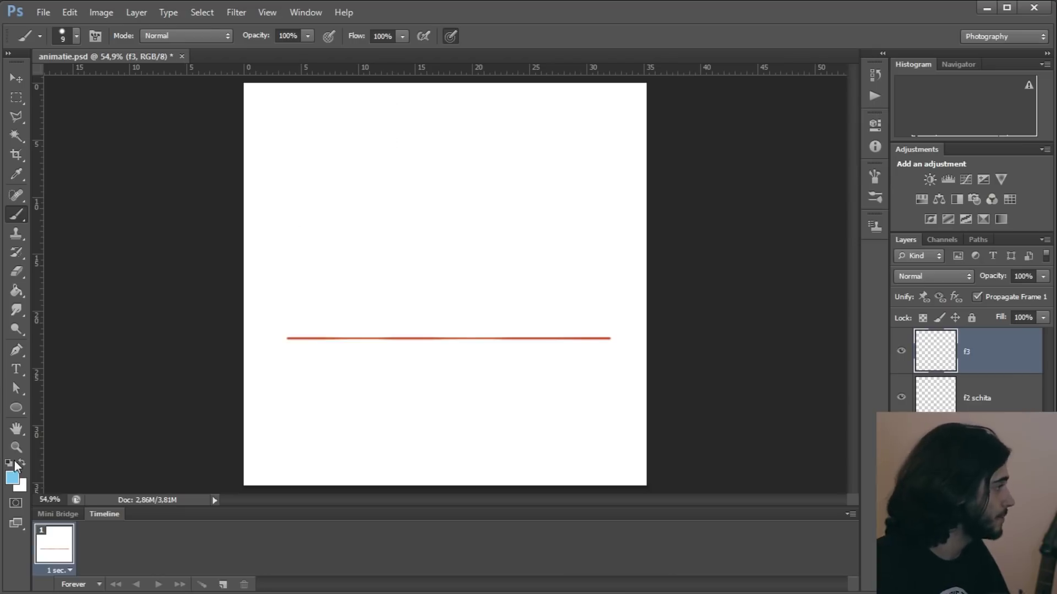
Step: Set the foreground colour to light blue for sketching
click(12, 476)
drag(845, 353, 845, 349)
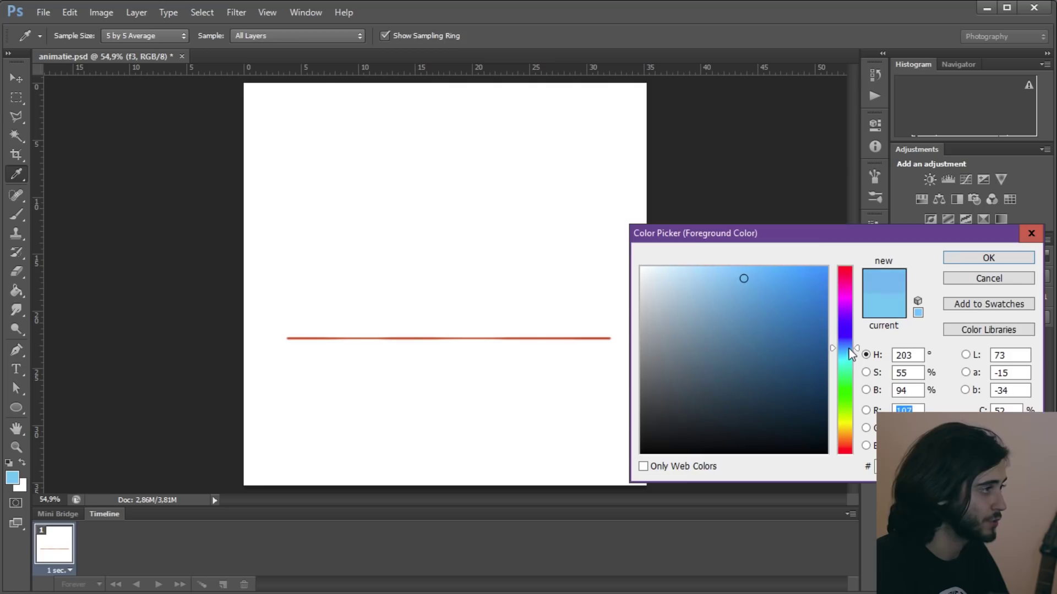
click(960, 259)
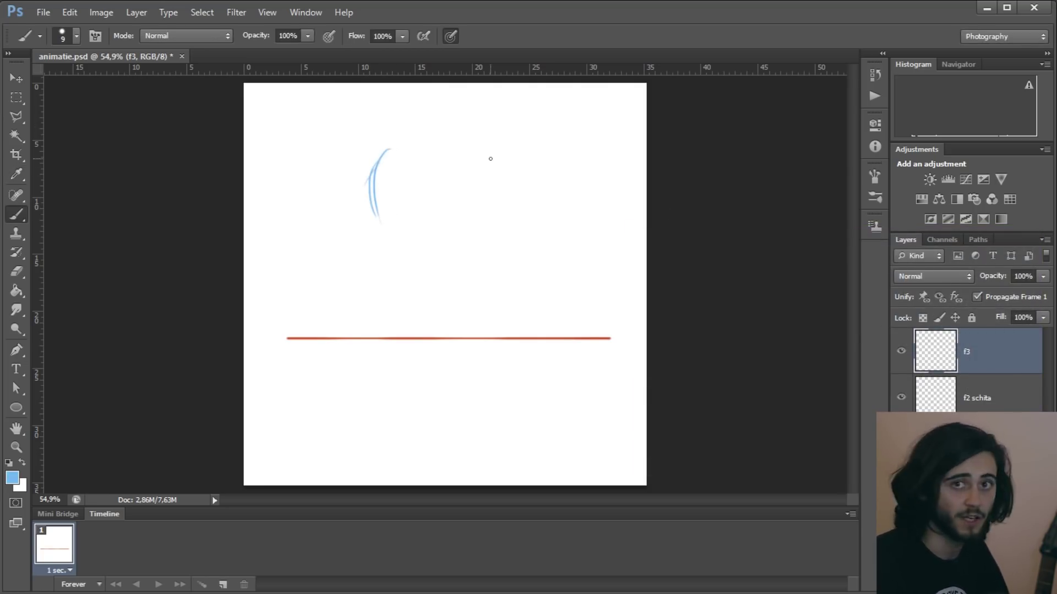
Step: Sketch Toad's head outline, cap spots, face and neck in light blue
drag(368, 184, 394, 138)
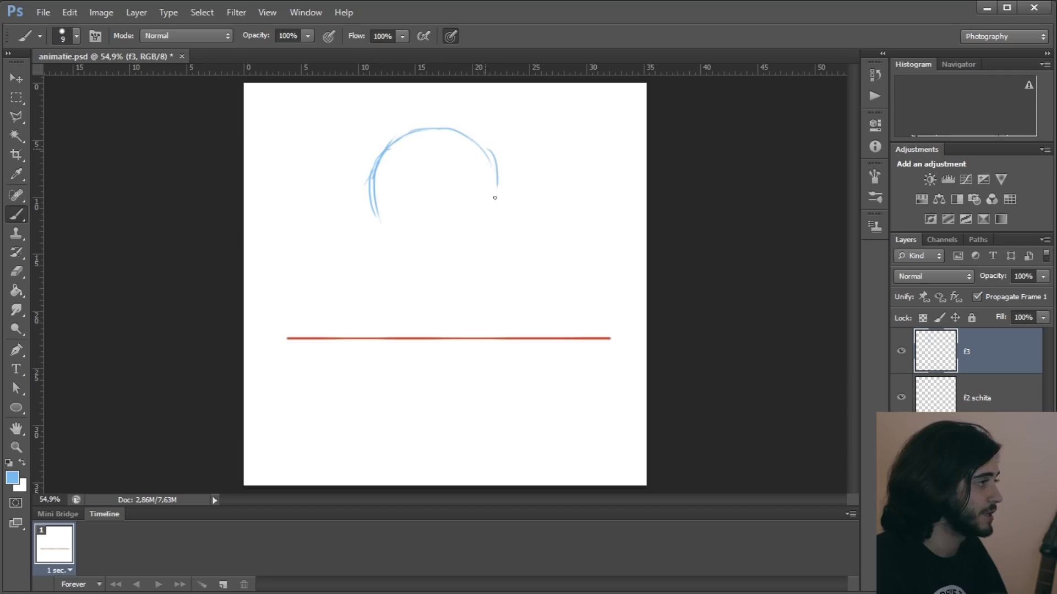
drag(491, 150, 500, 203)
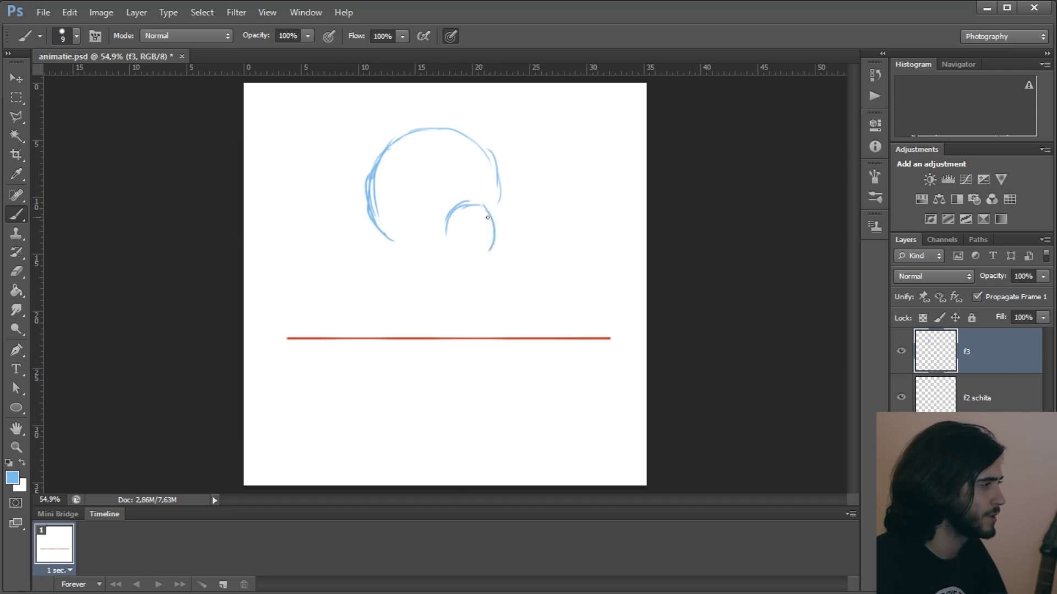
drag(396, 155, 465, 165)
drag(375, 207, 432, 242)
drag(469, 237, 487, 243)
drag(445, 263, 450, 309)
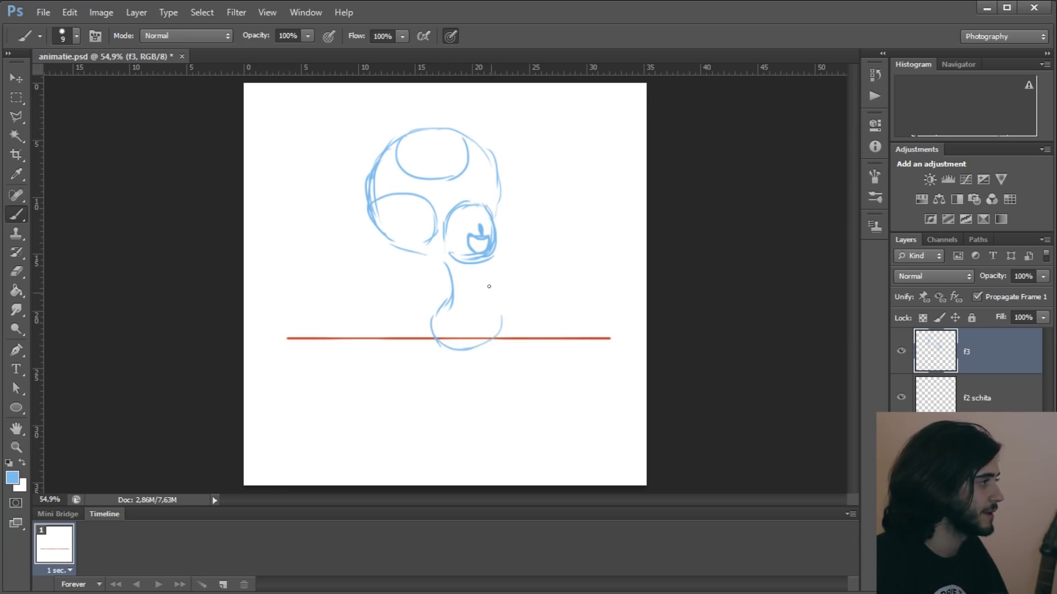
drag(441, 302, 434, 341)
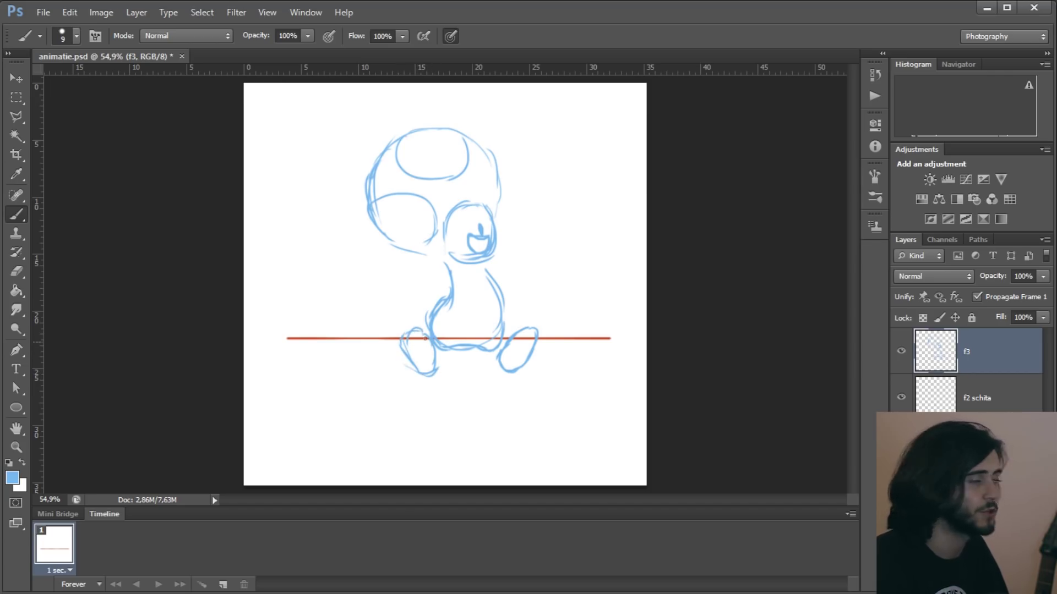
Step: Strengthen the head outline, add the belly and redraw the raised arm shorter
drag(367, 217, 435, 259)
drag(444, 245, 493, 206)
drag(455, 274, 477, 297)
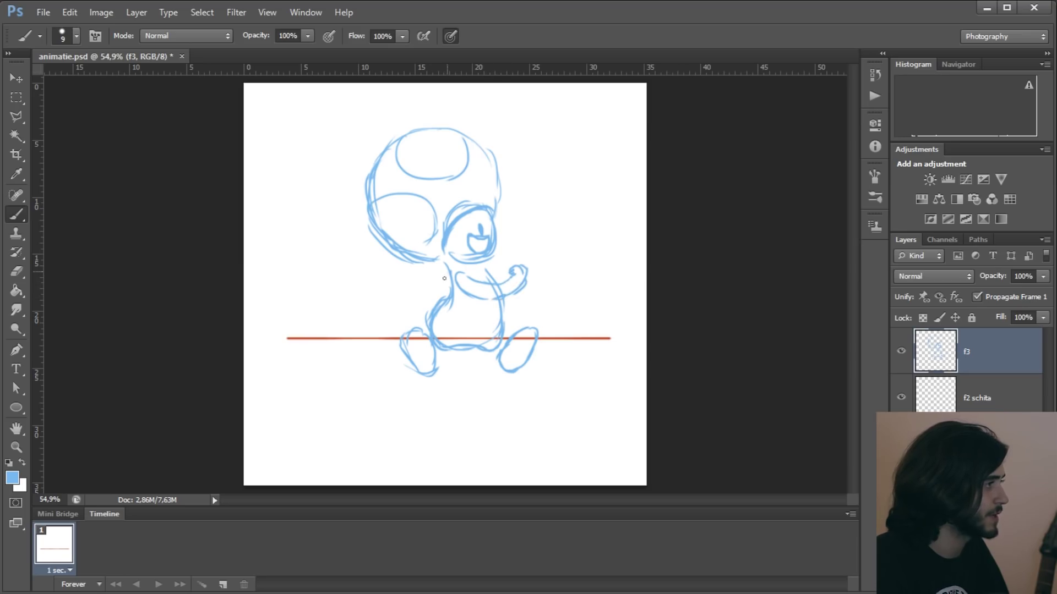
drag(447, 275, 436, 293)
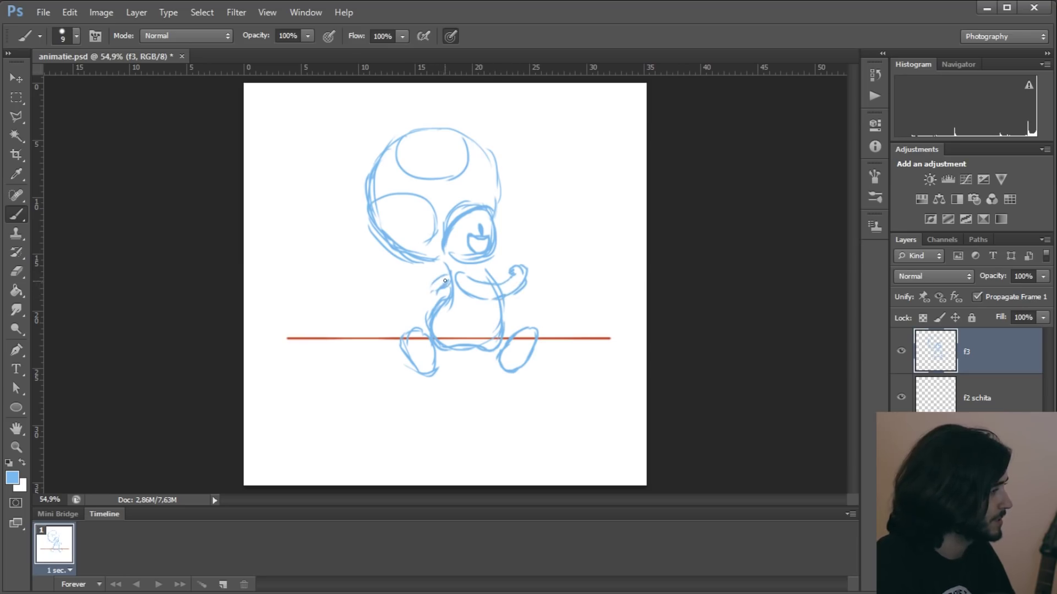
key(alt+z)
drag(691, 237, 678, 361)
drag(691, 321, 695, 267)
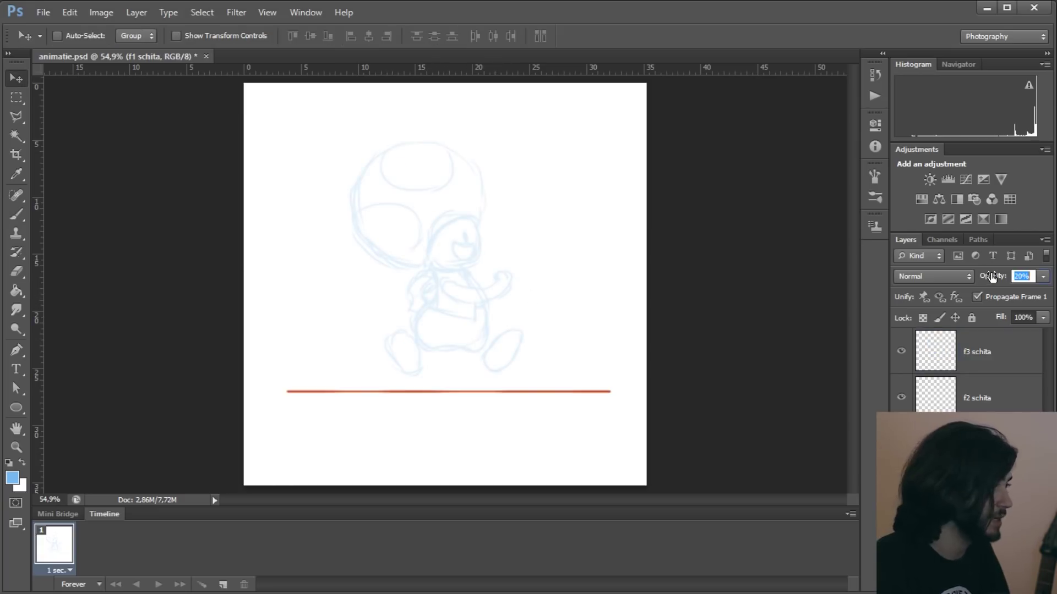
Step: Confirm the 20% sketch opacity and start the next pose on layer f2 schita
key(Return)
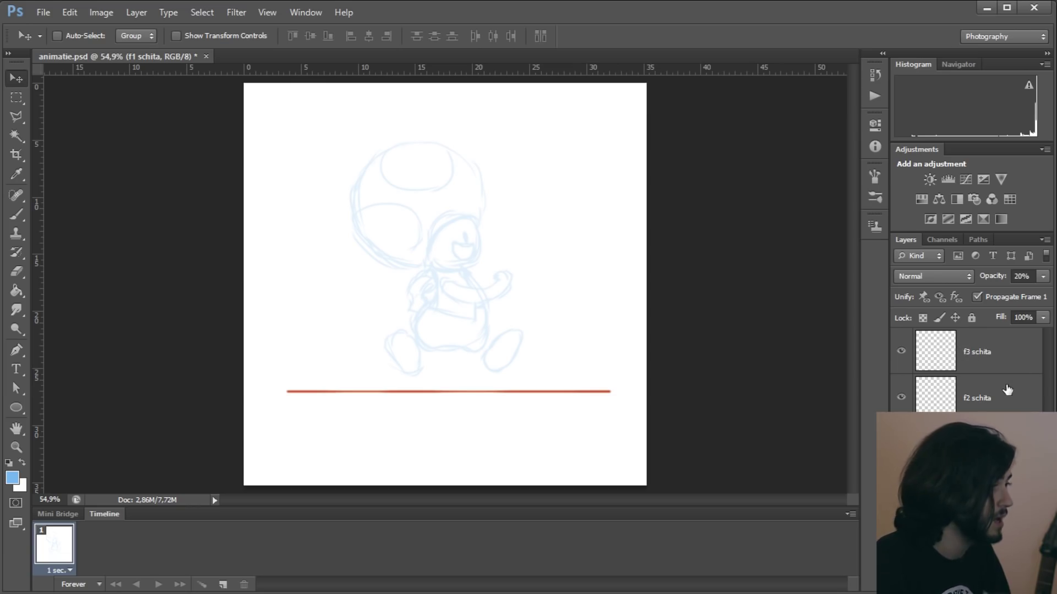
click(1007, 389)
key(b)
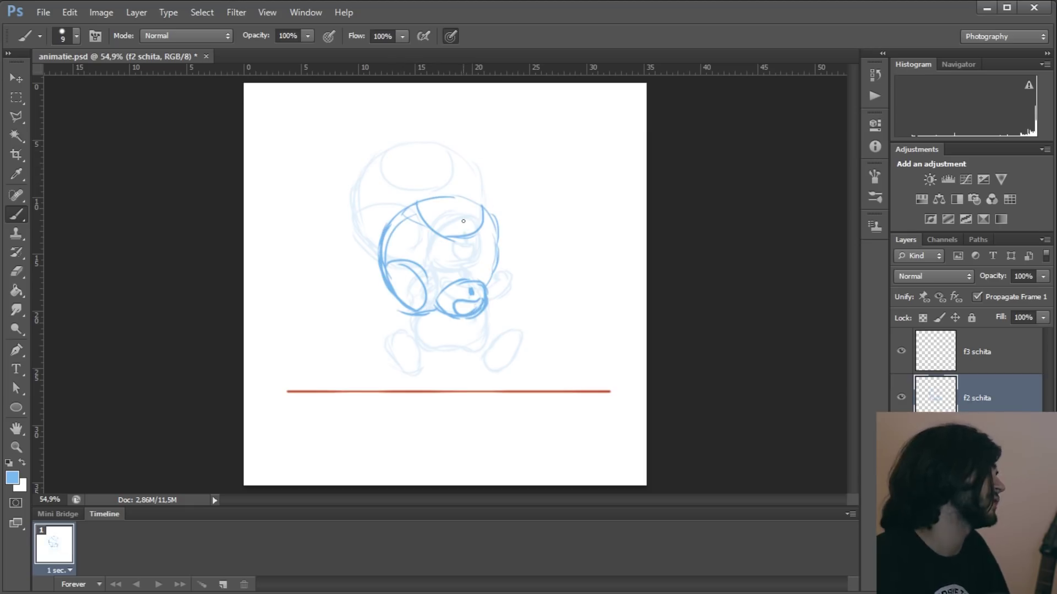
key(e)
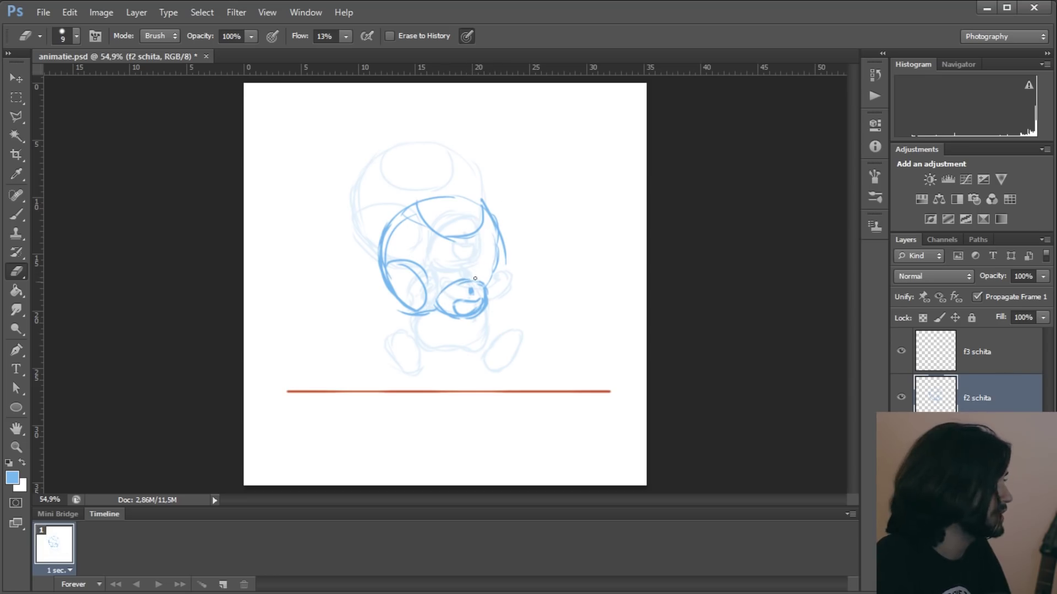
Step: Resize the head strokes with Ctrl+T, darken the chest and compare against f3 schita
key(ctrl+t)
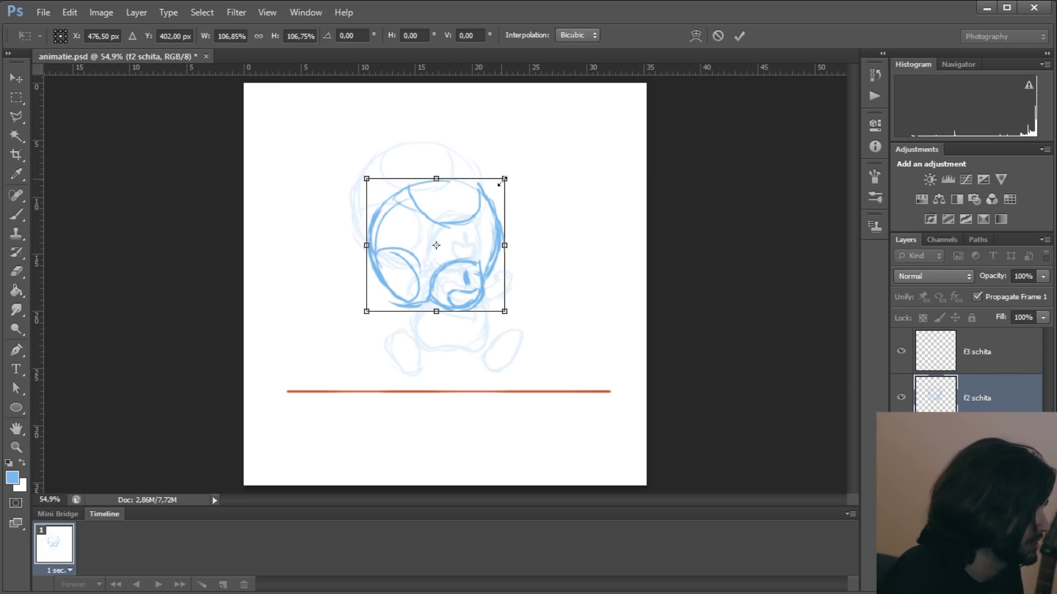
click(740, 36)
key(b)
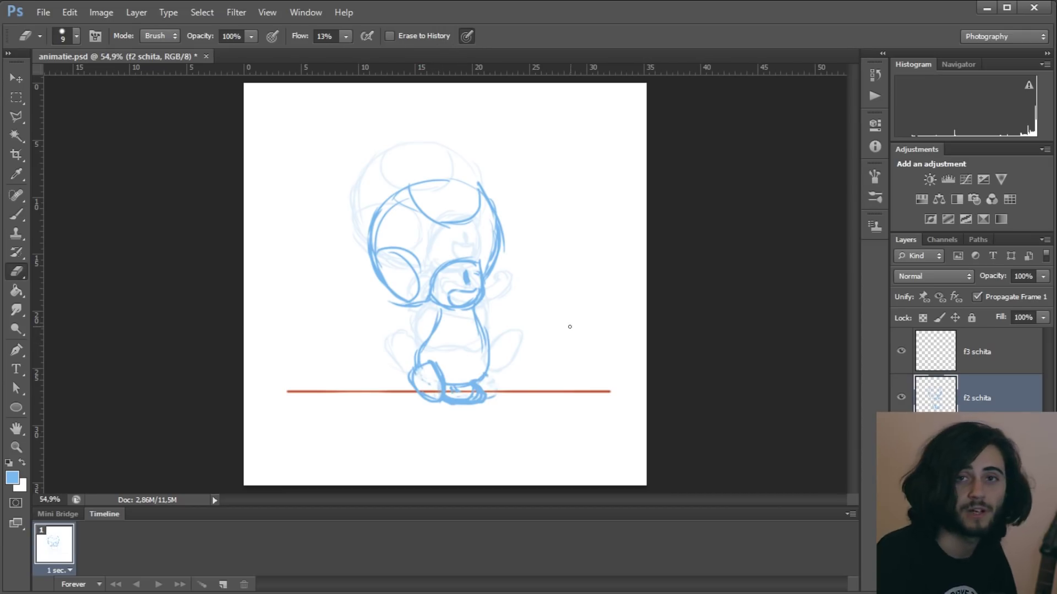
key(b)
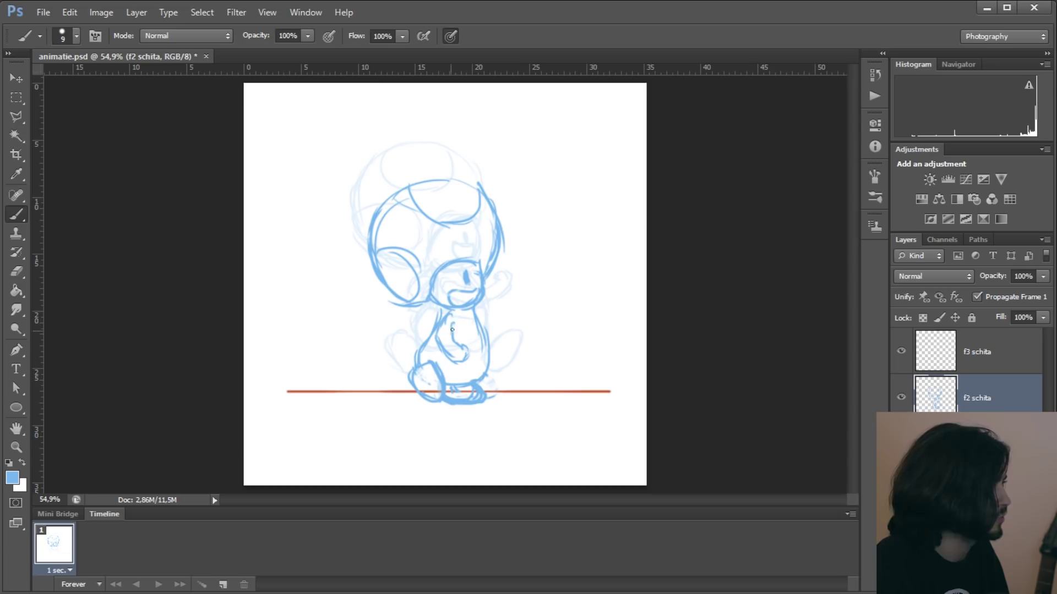
drag(460, 324, 451, 333)
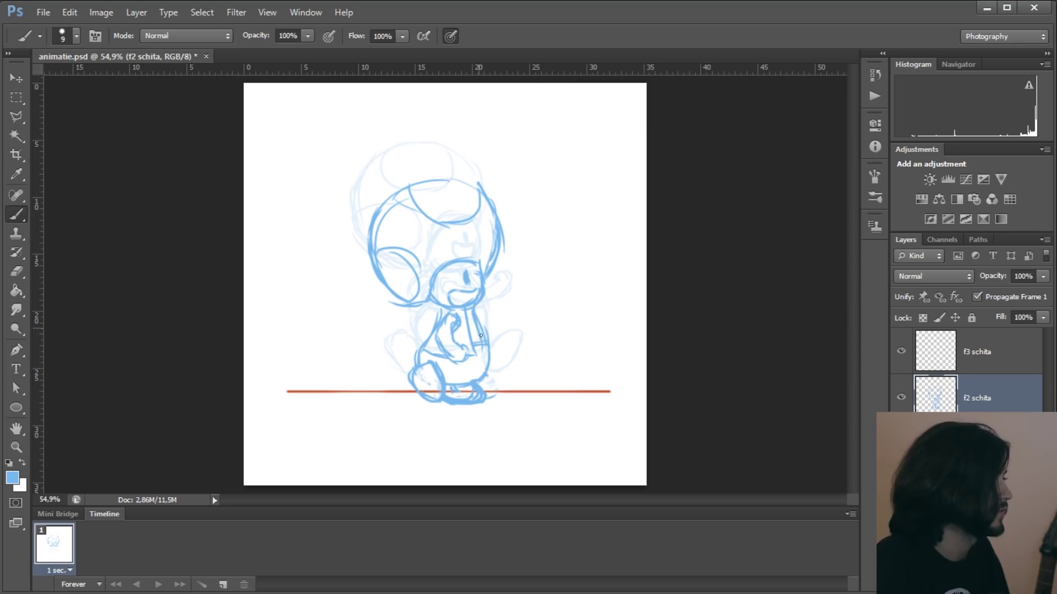
click(918, 352)
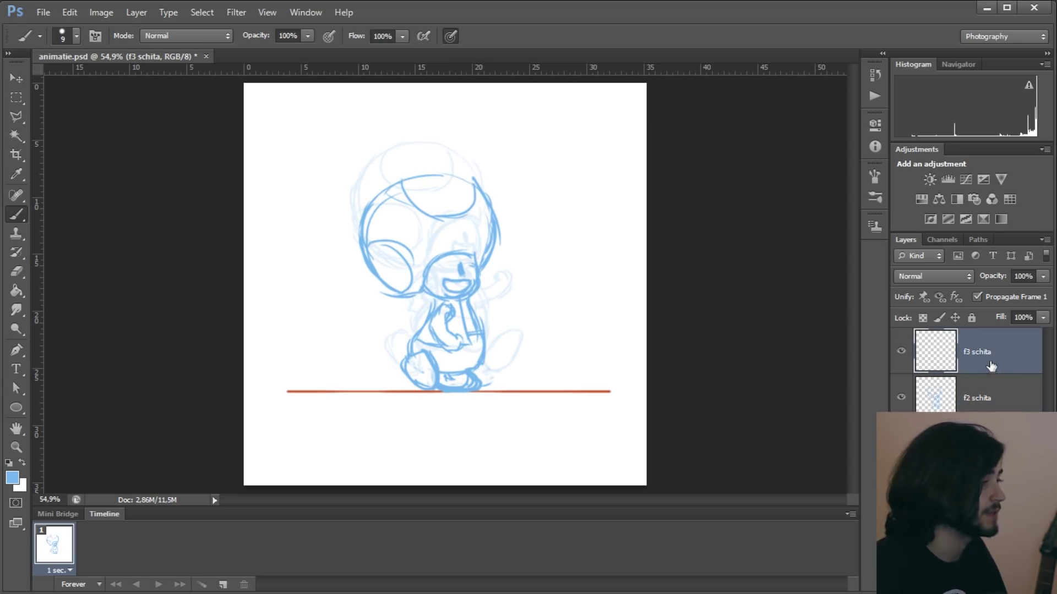
Step: Fade f2 schita to 42% opacity and draw the third pose's body on f3 schita
click(990, 386)
drag(992, 276, 931, 270)
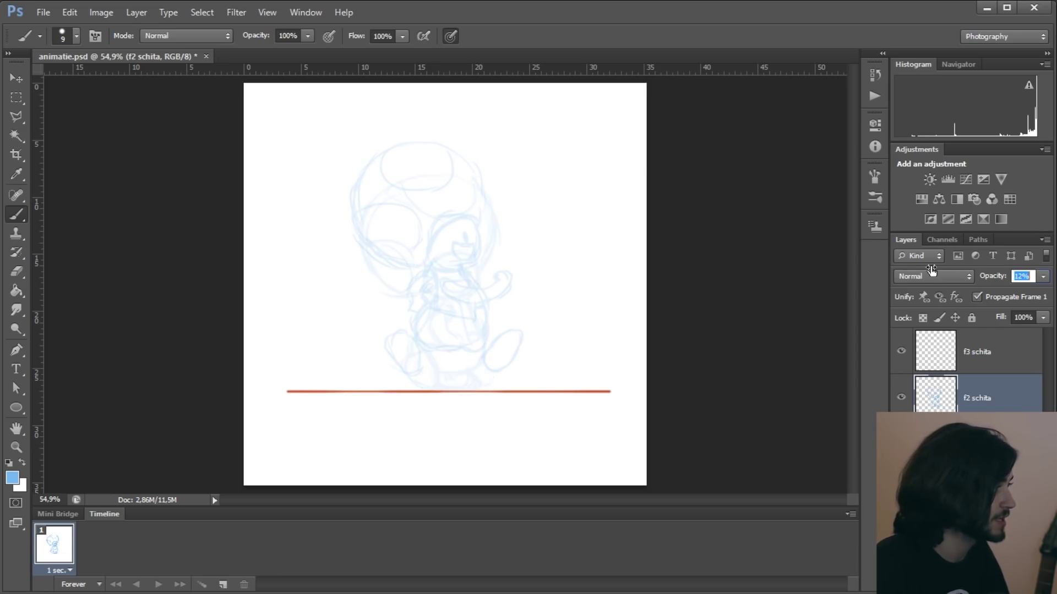
click(975, 351)
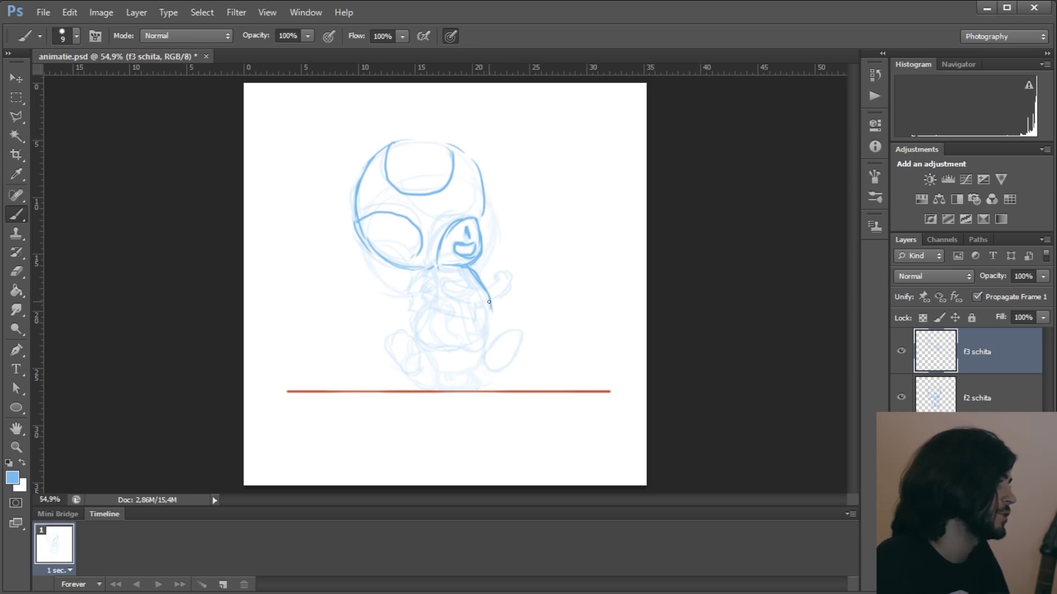
mouse_move(489, 301)
mouse_down()
mouse_move(484, 337)
mouse_move(427, 341)
mouse_up()
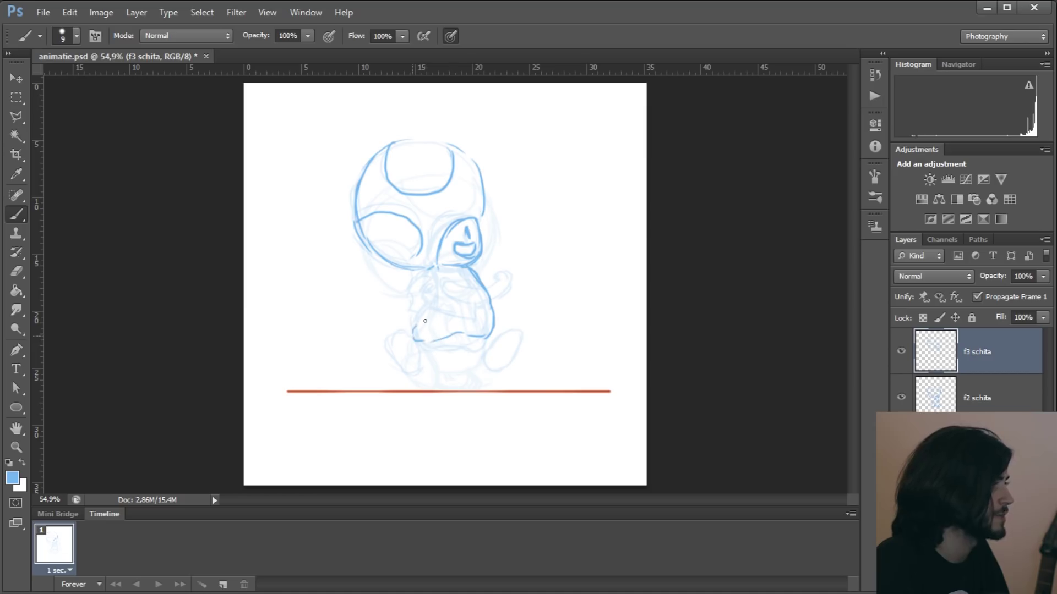
key(ctrl+z)
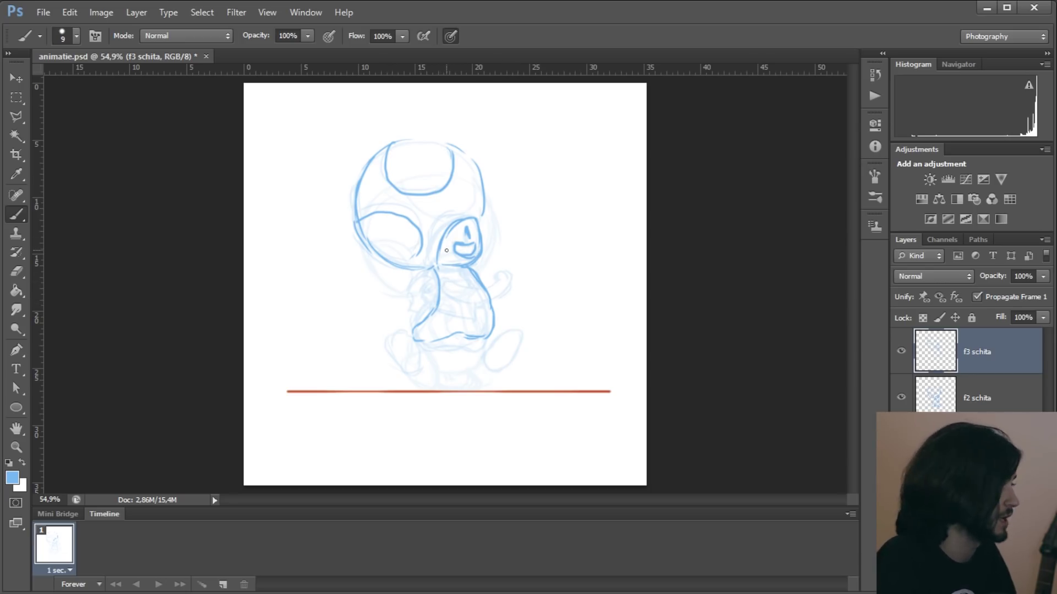
click(977, 397)
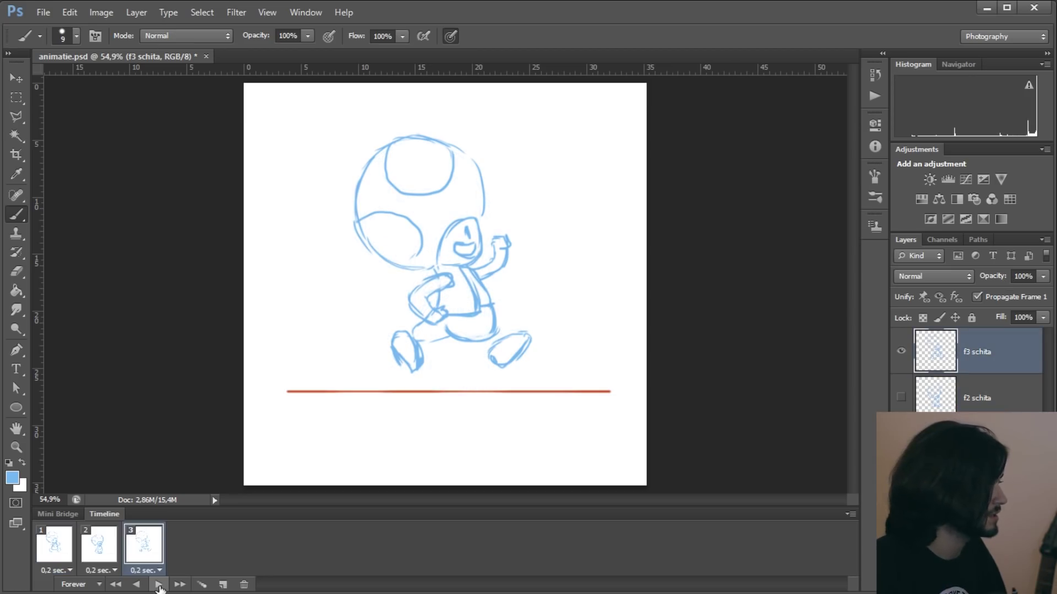
Step: Play the animation to check the sketched poses
click(159, 585)
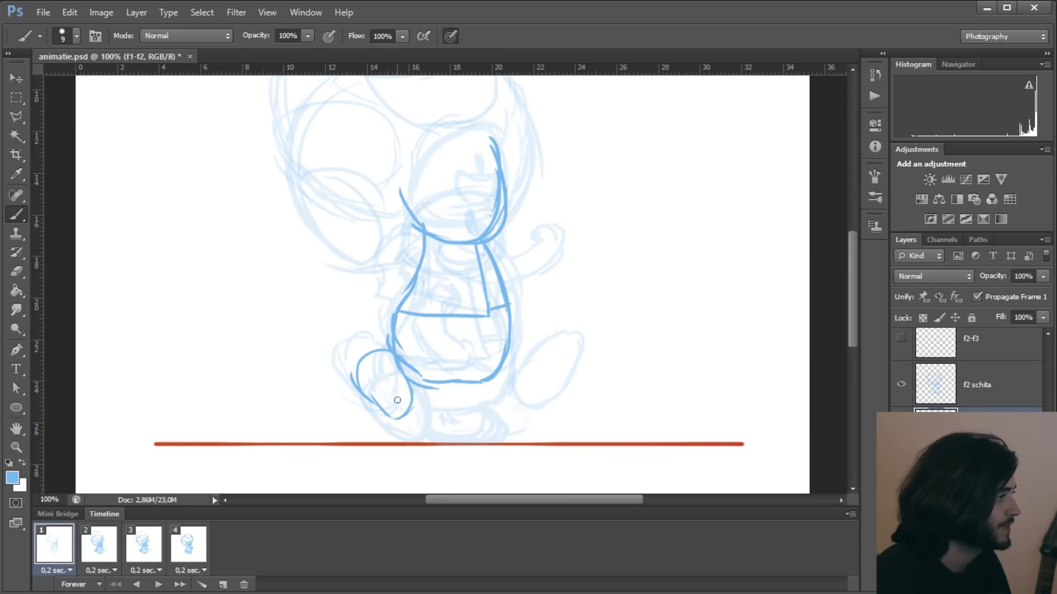
Step: Draw both feet of the f1-f2 in-between, erase stray lines, and move to f2-f3
drag(408, 395, 397, 416)
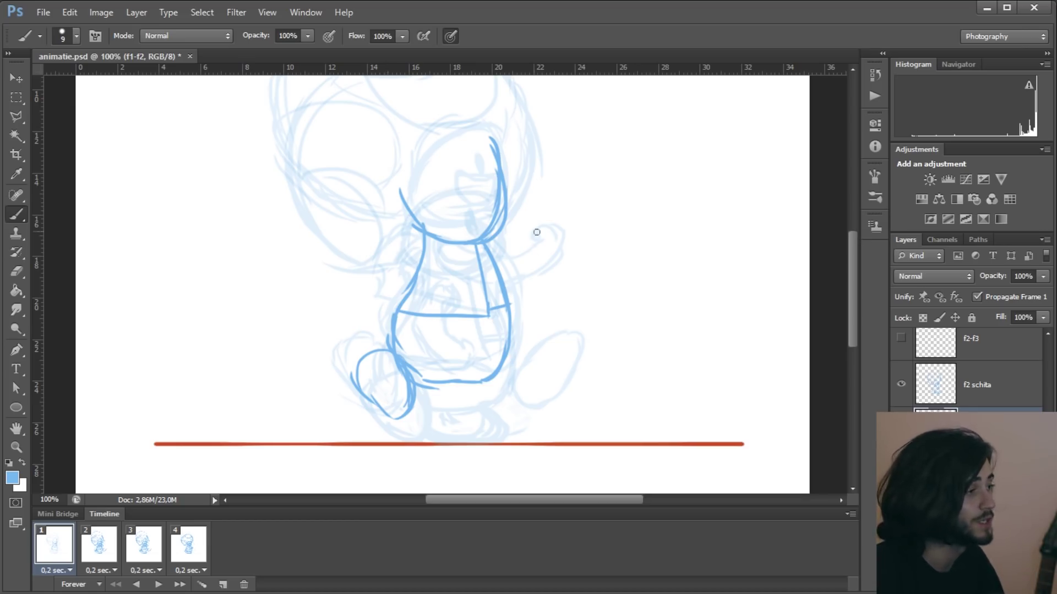
drag(557, 392, 550, 407)
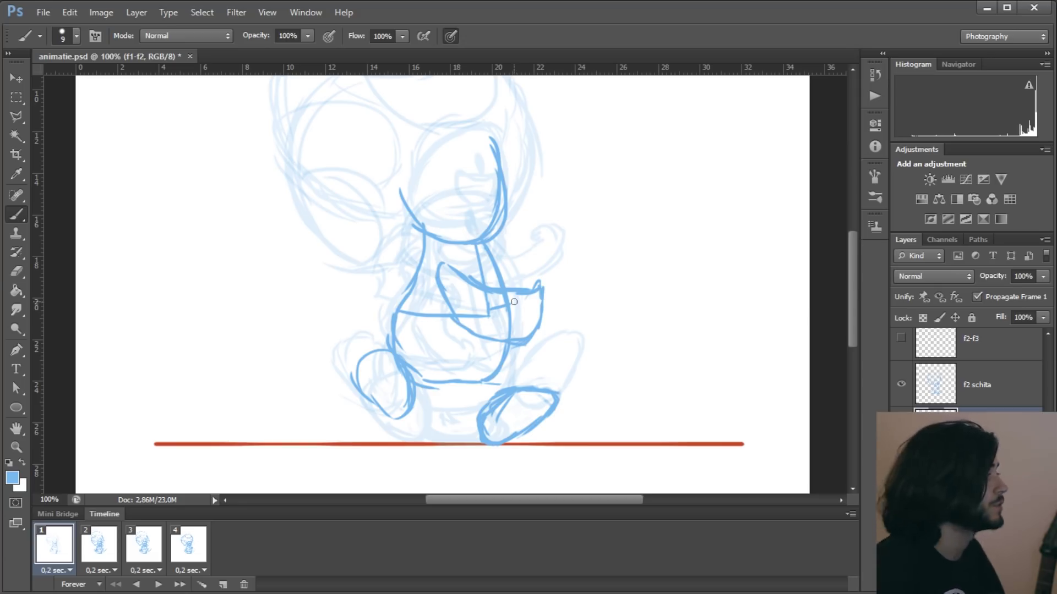
key(e)
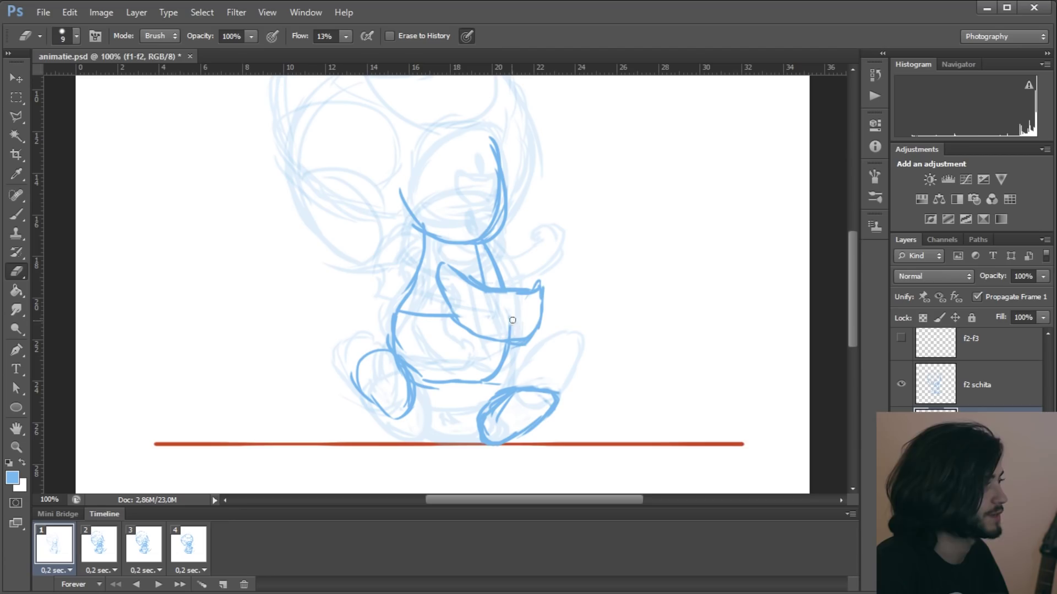
key(b)
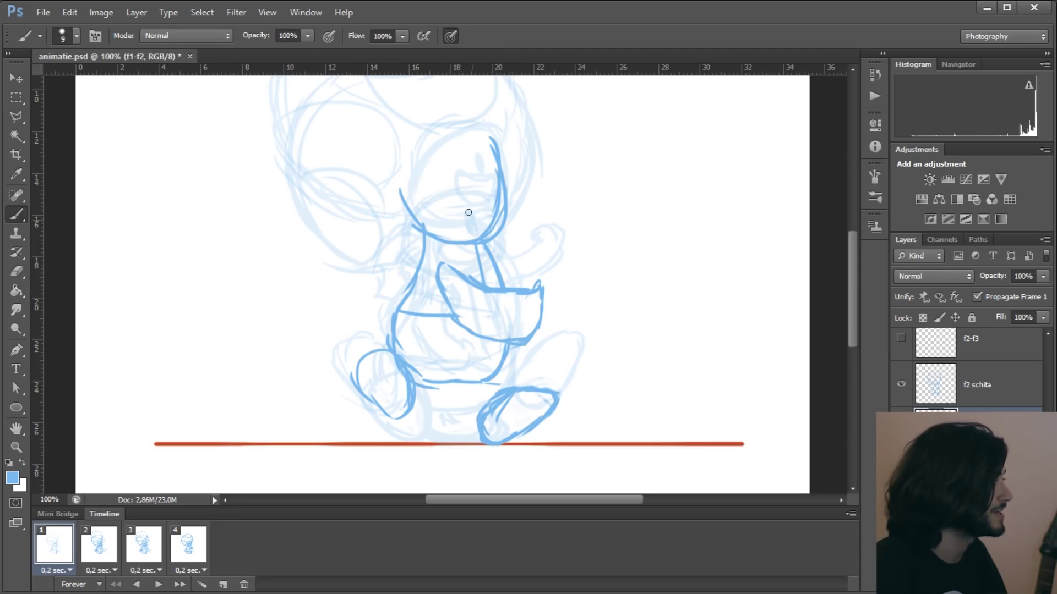
key(alt+bracketright)
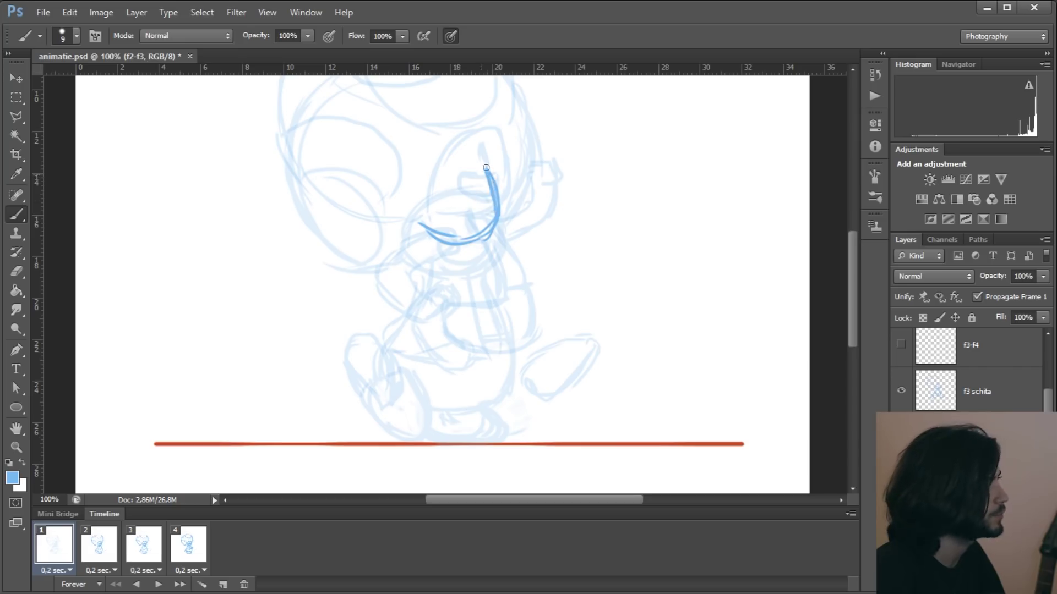
Step: Sketch the in-between's head arc, body outline with cross lines, and foot
drag(424, 181, 493, 155)
drag(443, 240, 419, 322)
drag(483, 236, 526, 311)
drag(419, 324, 520, 308)
drag(412, 325, 518, 374)
drag(467, 329, 450, 367)
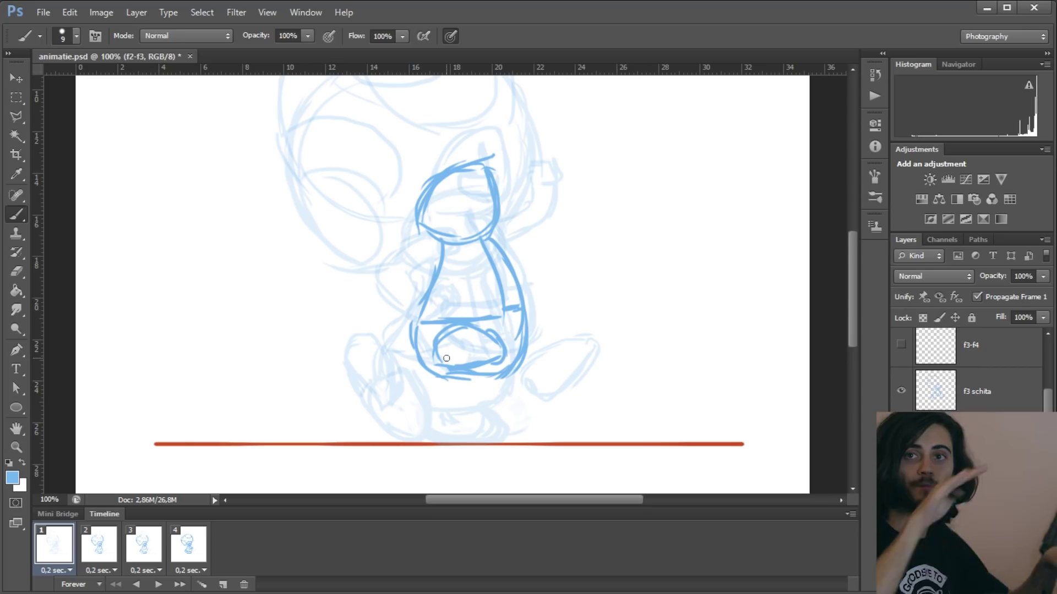
drag(446, 358, 451, 383)
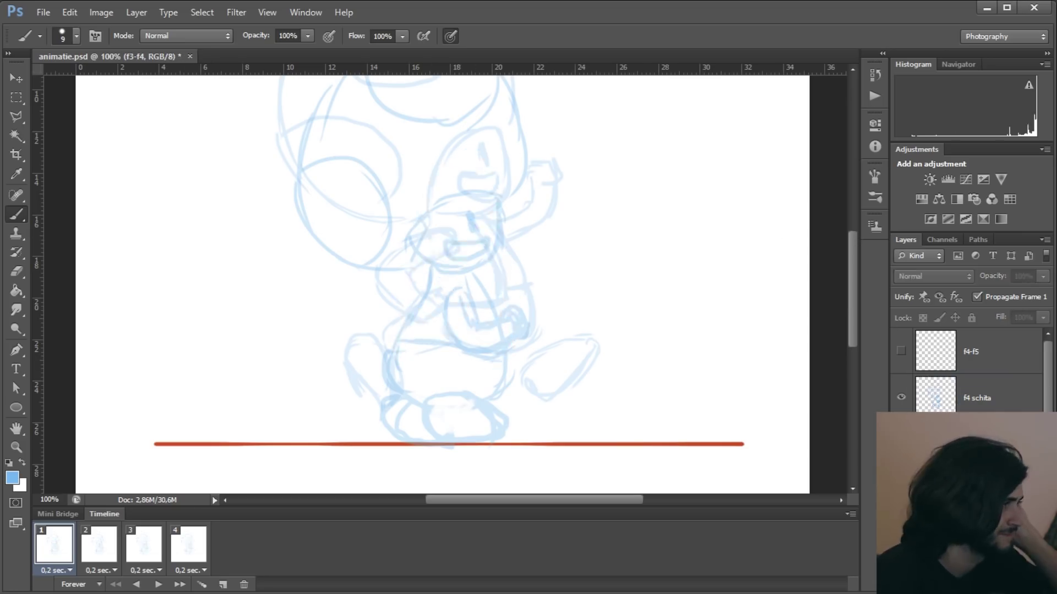
Step: Hide the f3-f4 in-between sketch and open frame 1's delay options
scroll(969, 374, down, 2)
click(901, 379)
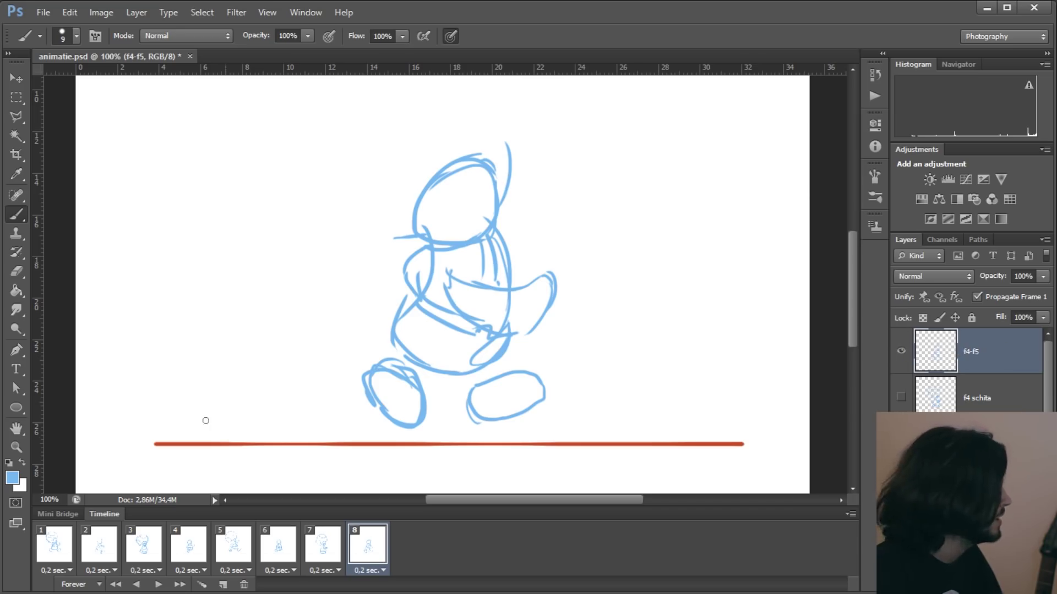
click(67, 571)
Step: Set frames 1 to 4 to 0.1-second delays, then stop the playback
click(100, 421)
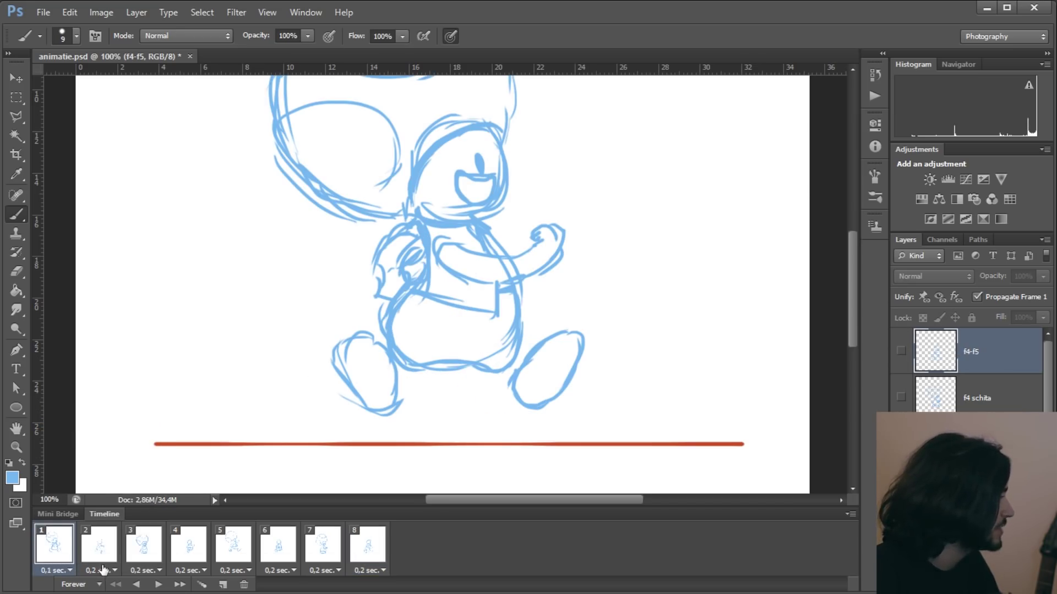
click(102, 570)
click(137, 418)
click(159, 570)
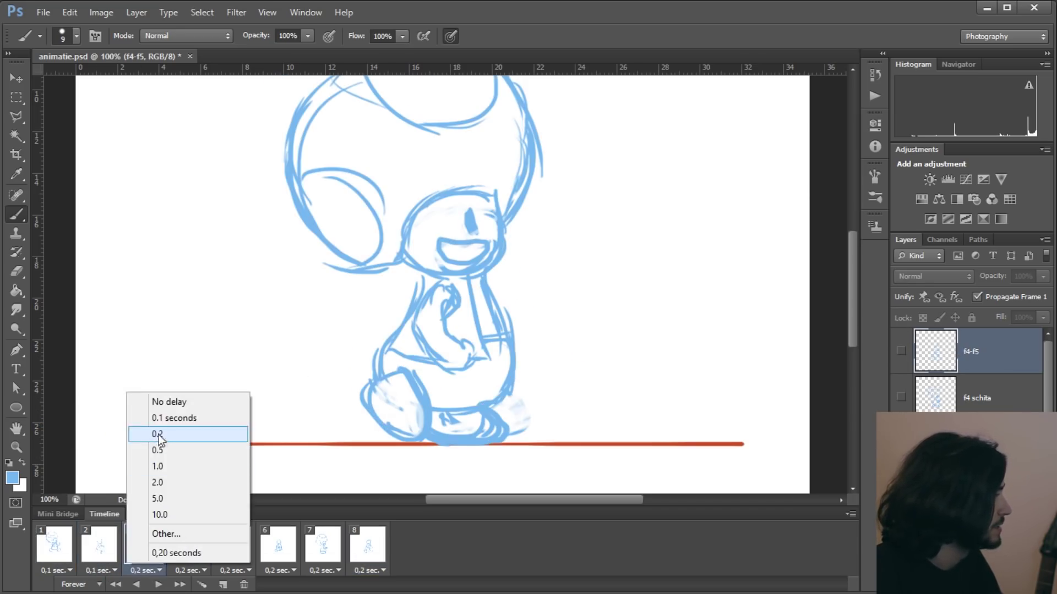
click(171, 418)
click(203, 571)
click(220, 418)
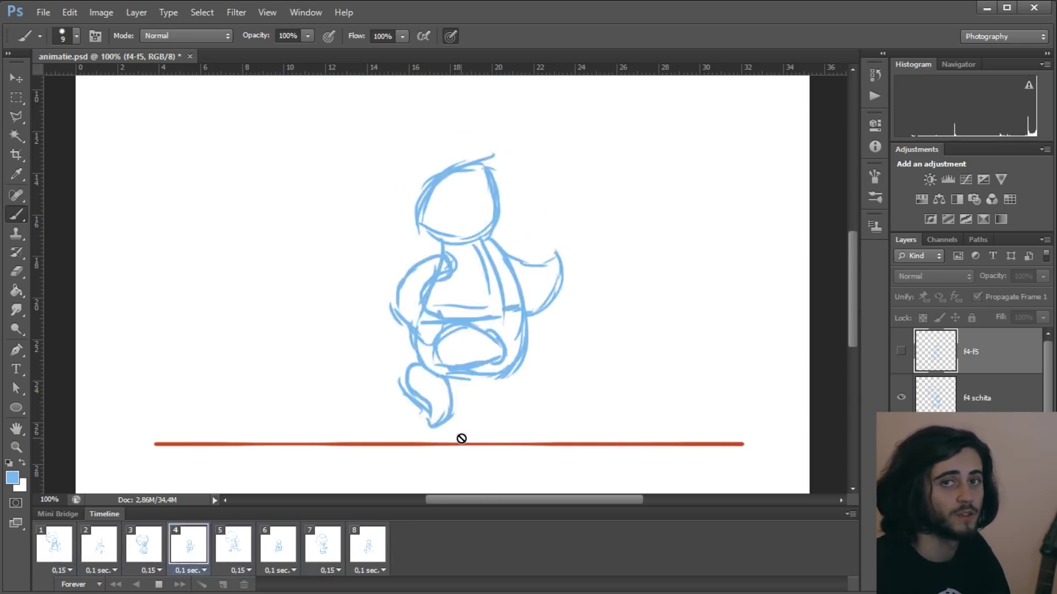
click(159, 584)
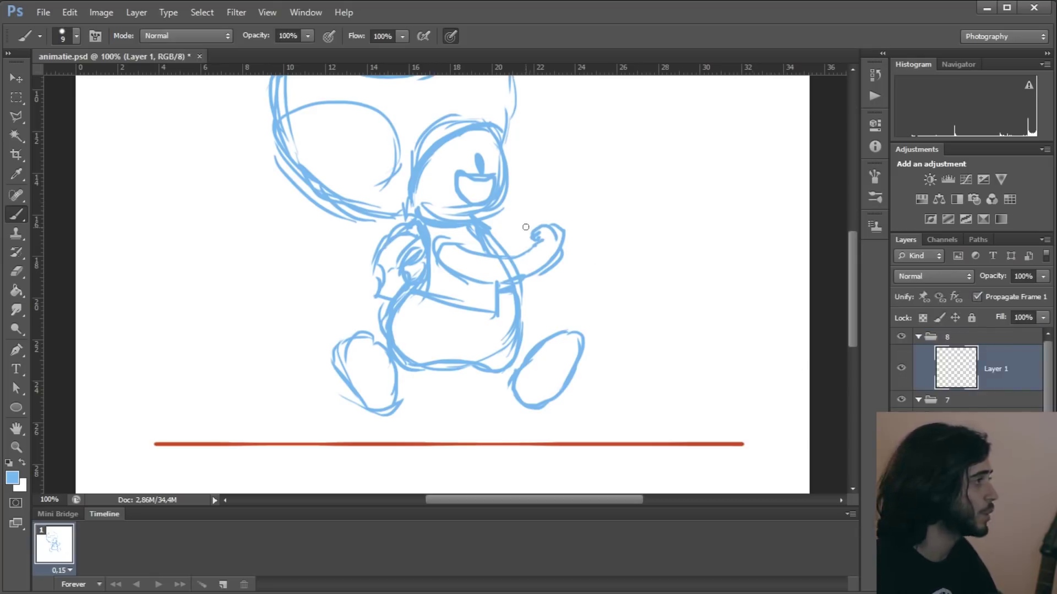
Step: Zoom to 200% on Toad's face, refine the head with brush and eraser, return to 100%
key(z)
click(526, 318)
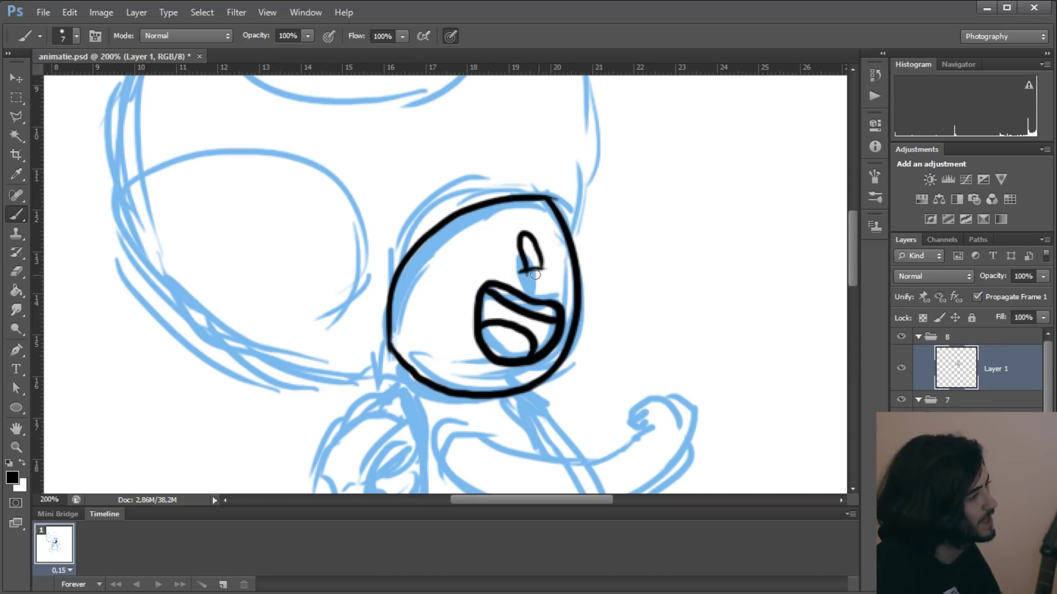
key(e)
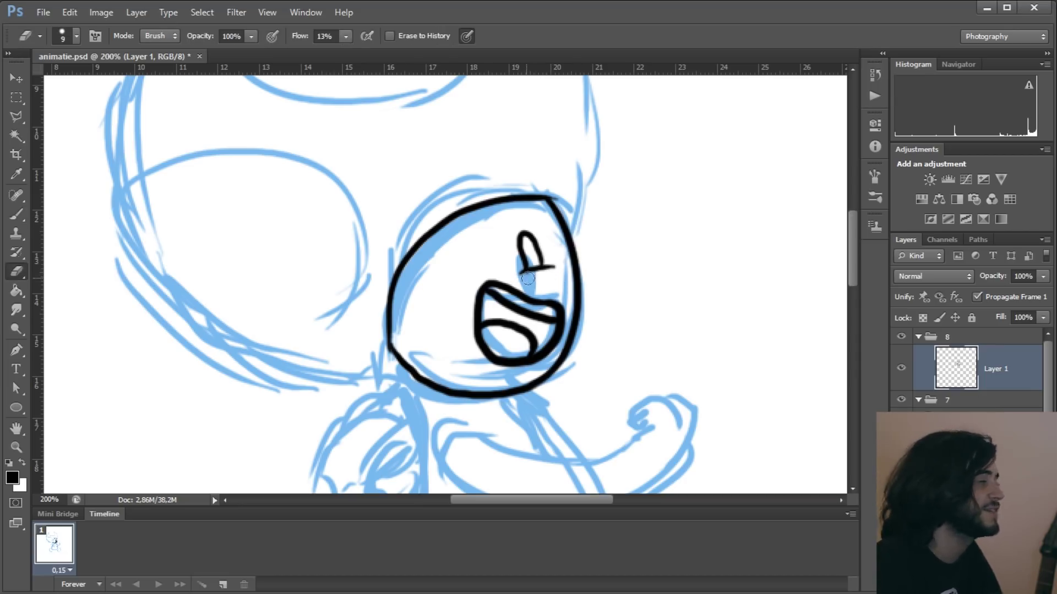
key(b)
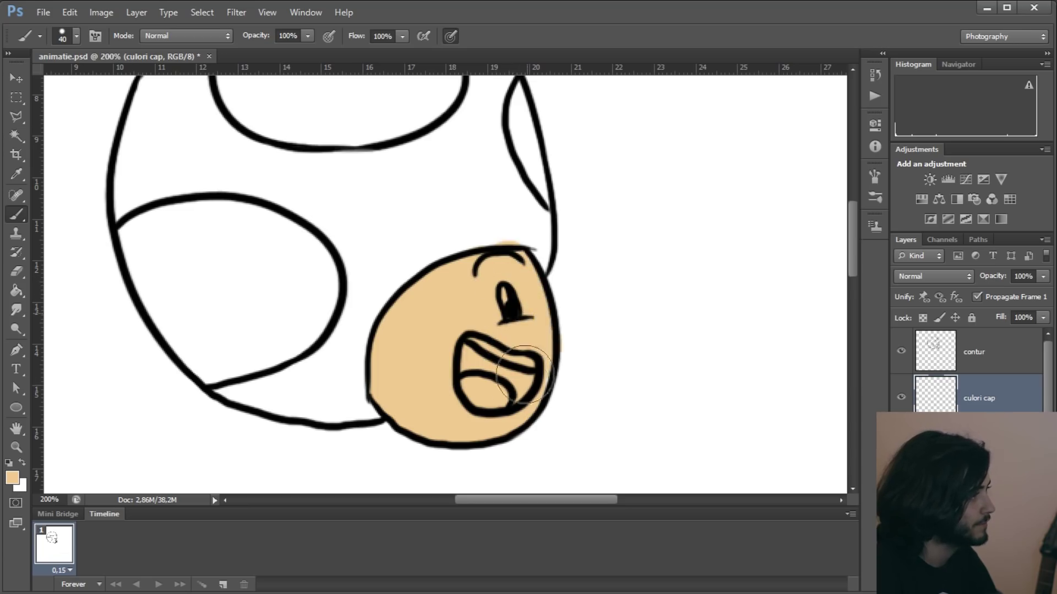
alt+click(506, 287)
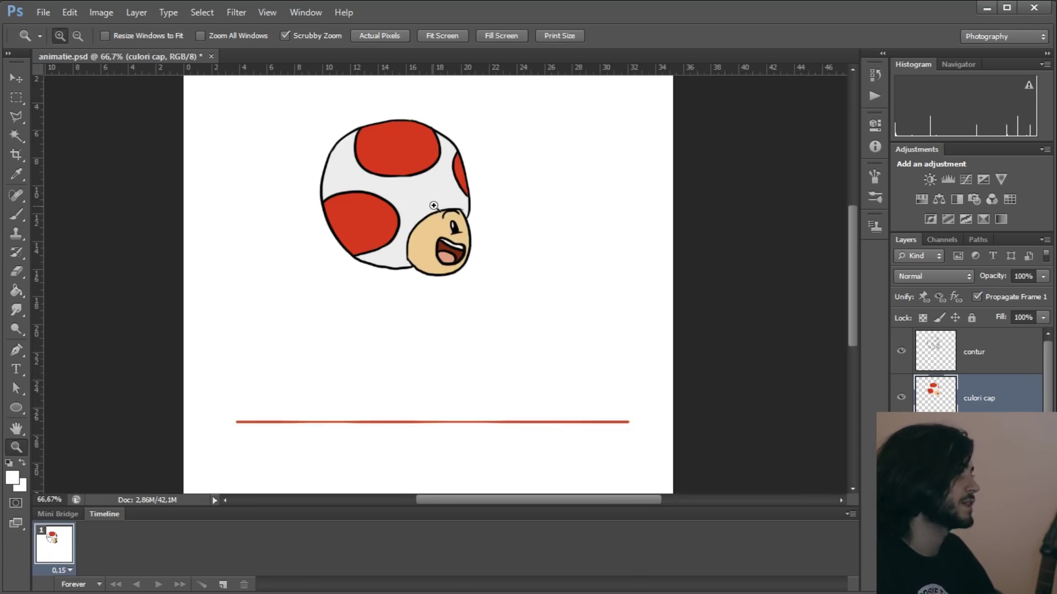
click(441, 209)
drag(429, 232, 441, 207)
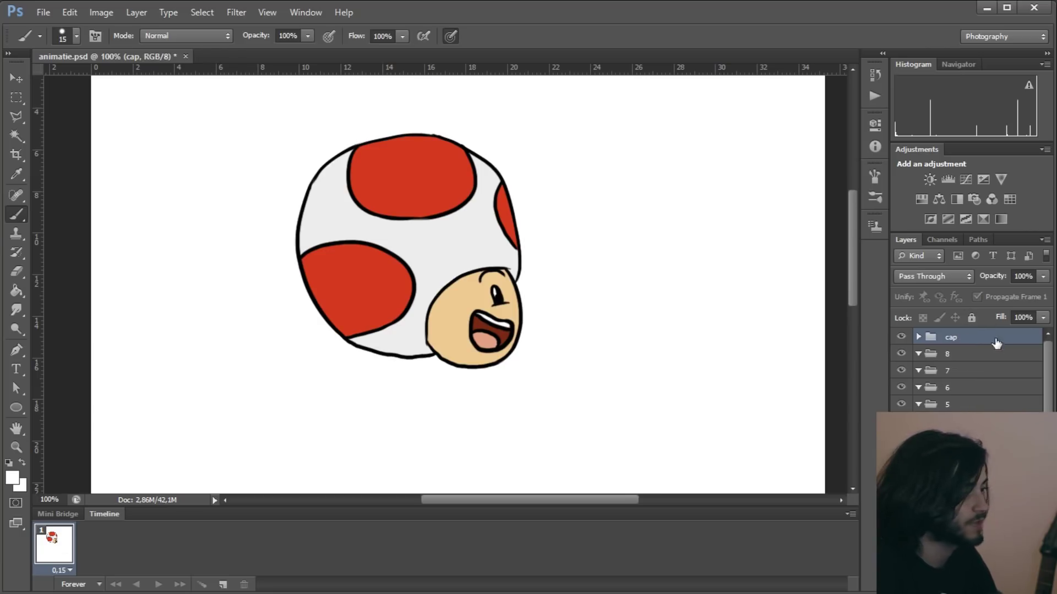
Step: Duplicate the cap group, hide the sketch layers, and move the copied Toad head into position
key(ctrl+j)
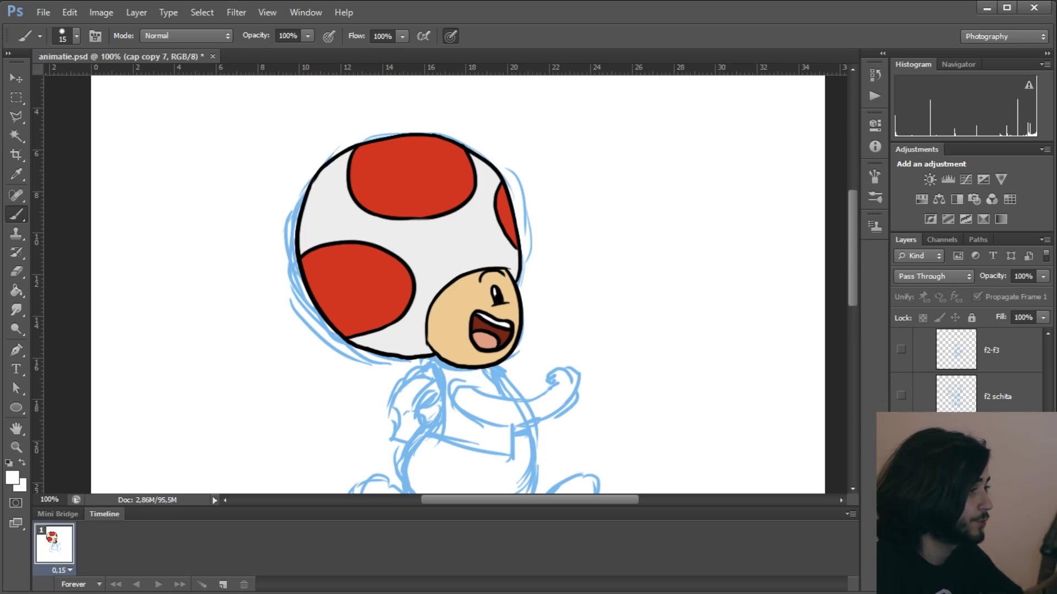
click(900, 442)
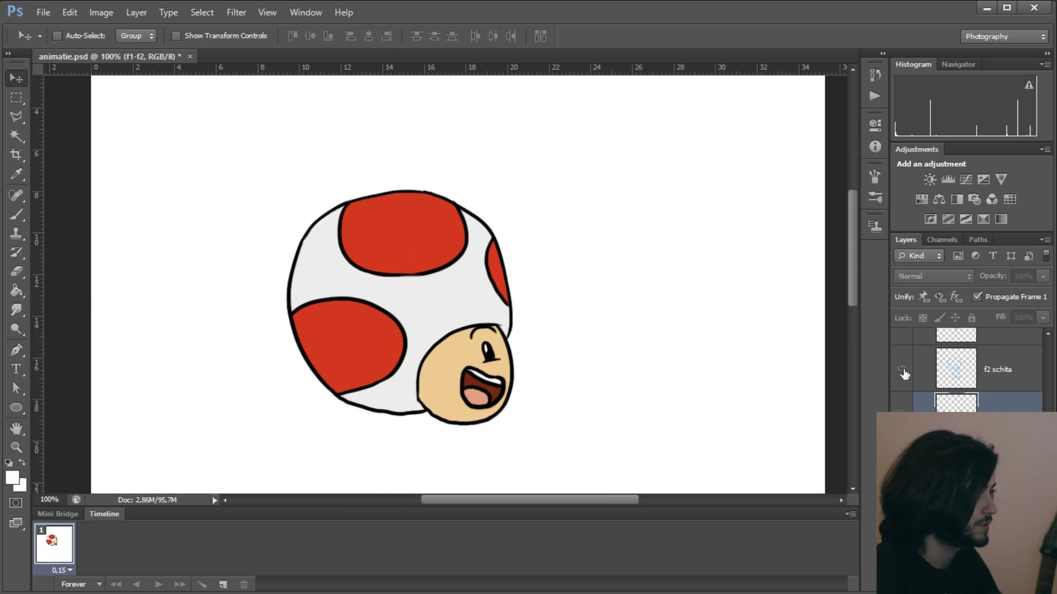
click(902, 373)
drag(518, 263, 455, 348)
Step: Rotate the head to fit pose 7, squash it to 91.64% height, and commit
key(ctrl+t)
drag(421, 180, 434, 182)
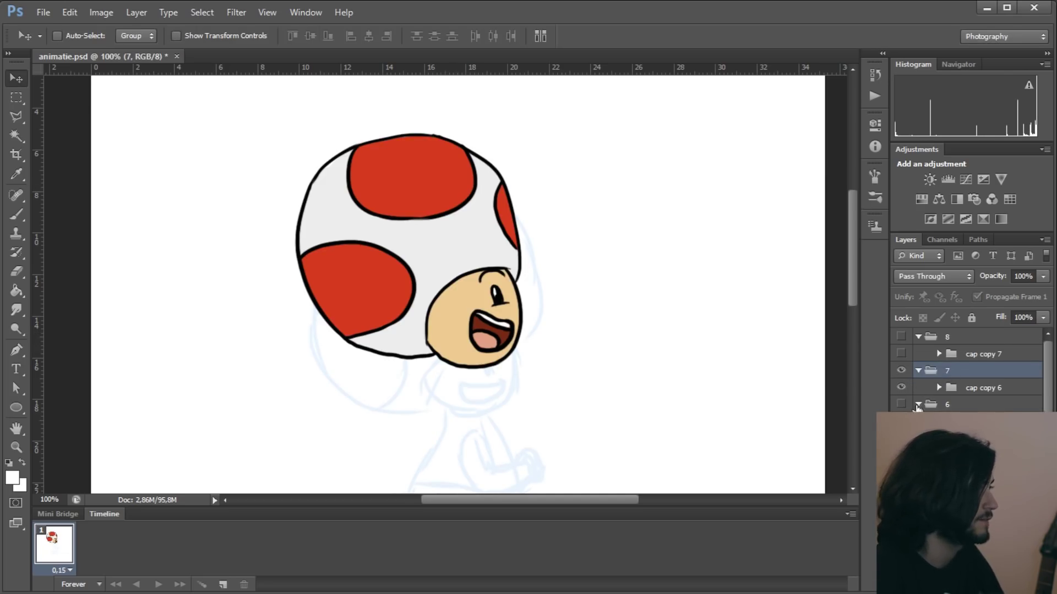
drag(528, 336, 510, 384)
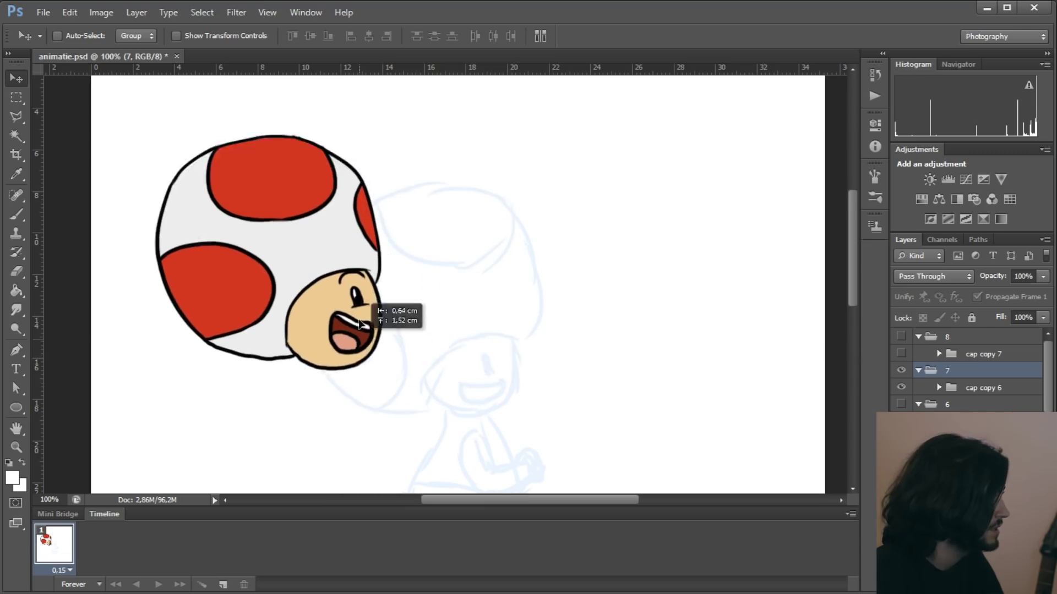
key(ctrl+t)
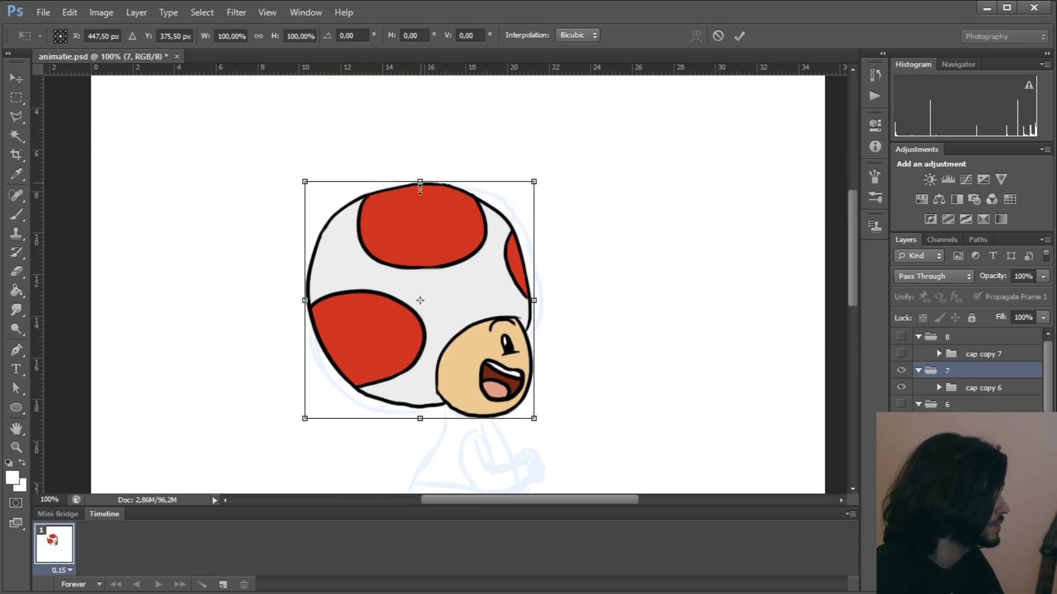
drag(420, 183, 420, 203)
drag(461, 260, 457, 259)
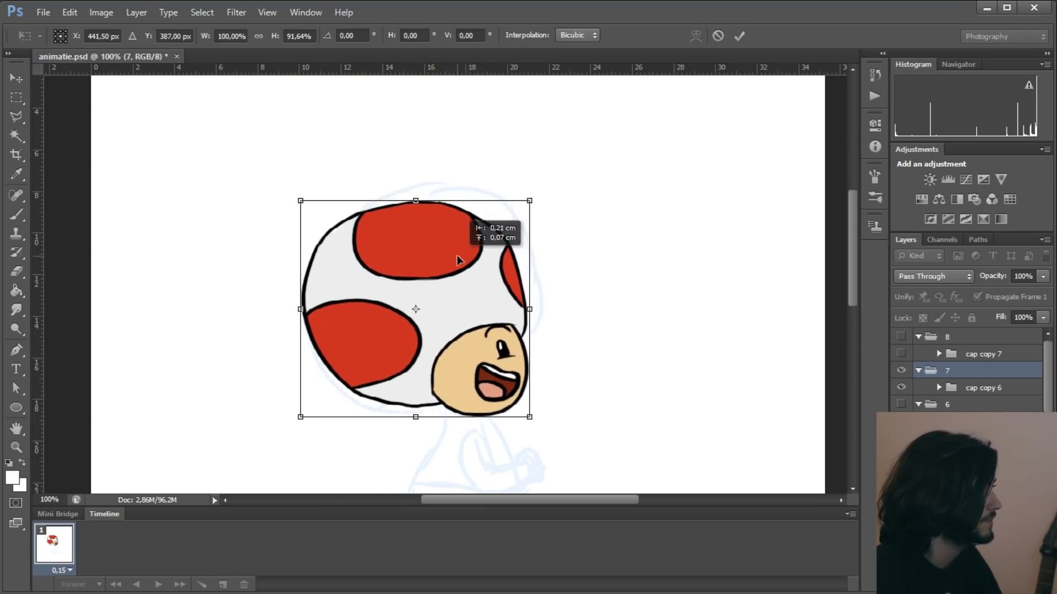
click(739, 34)
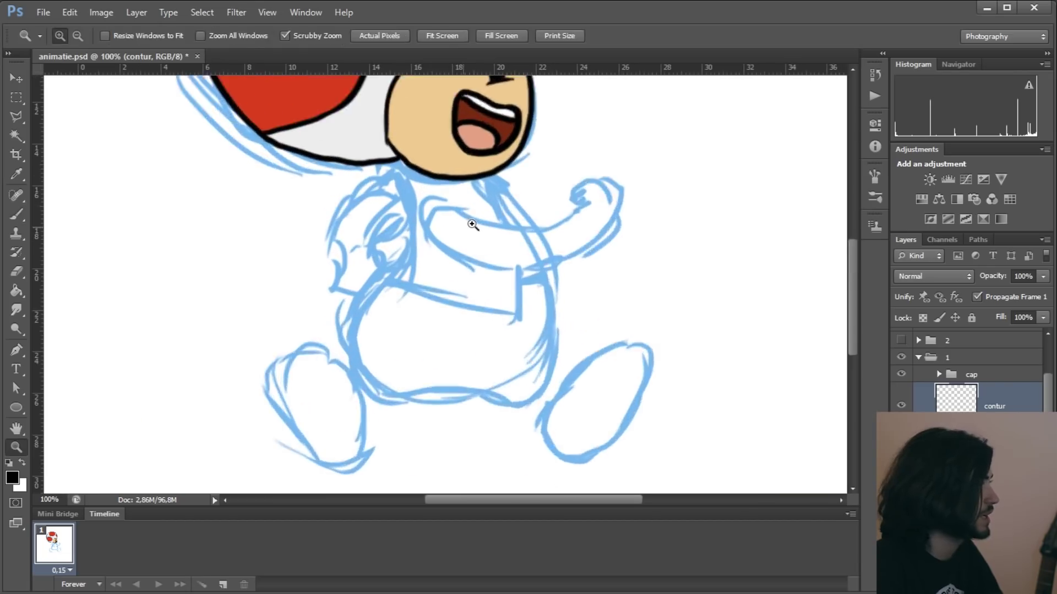
Step: Ink the neck and raised arm in thin black lines on a layer named contur
click(473, 224)
key(b)
drag(401, 122, 392, 256)
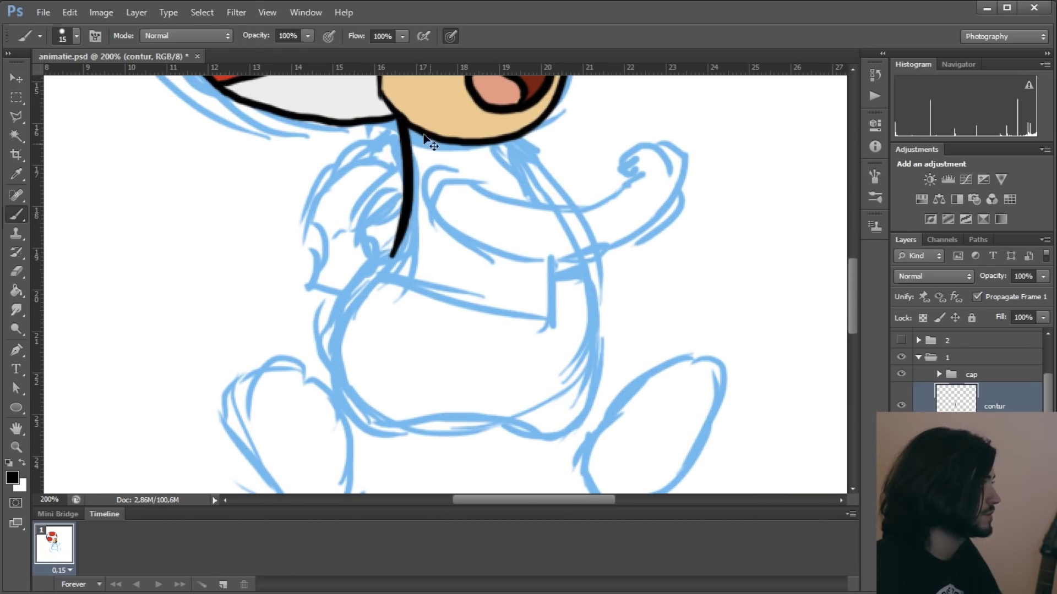
key(ctrl+z)
key(bracketleft)
drag(404, 125, 374, 275)
drag(457, 175, 641, 132)
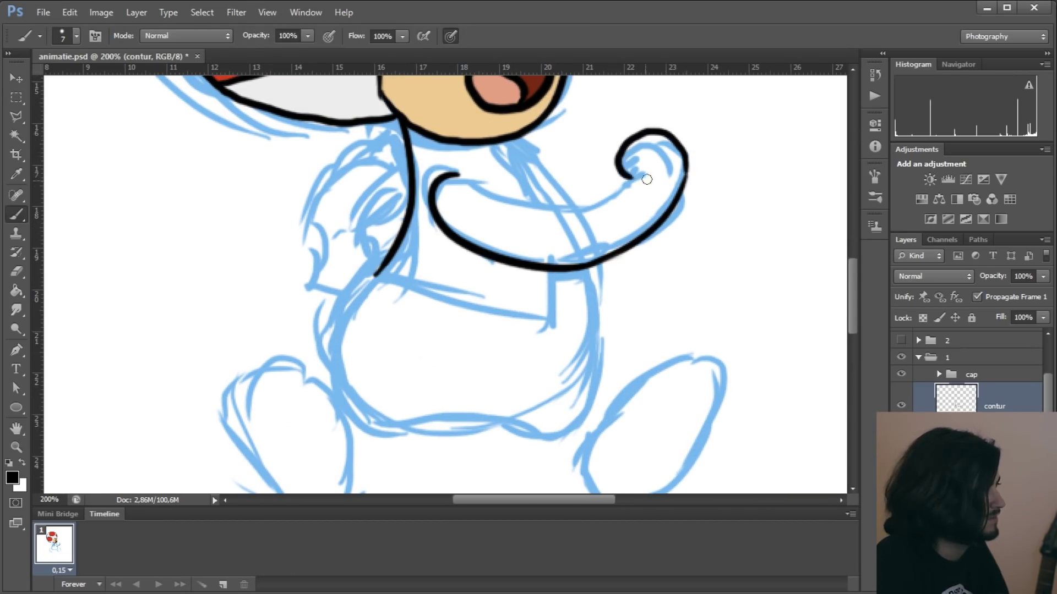
drag(212, 311, 300, 459)
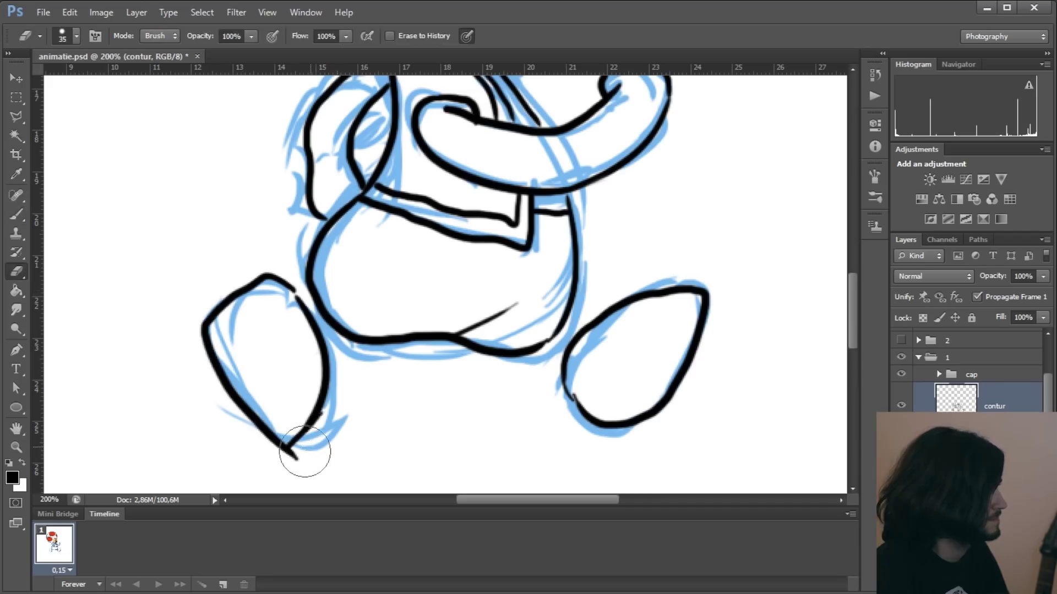
text(contur)
key(Return)
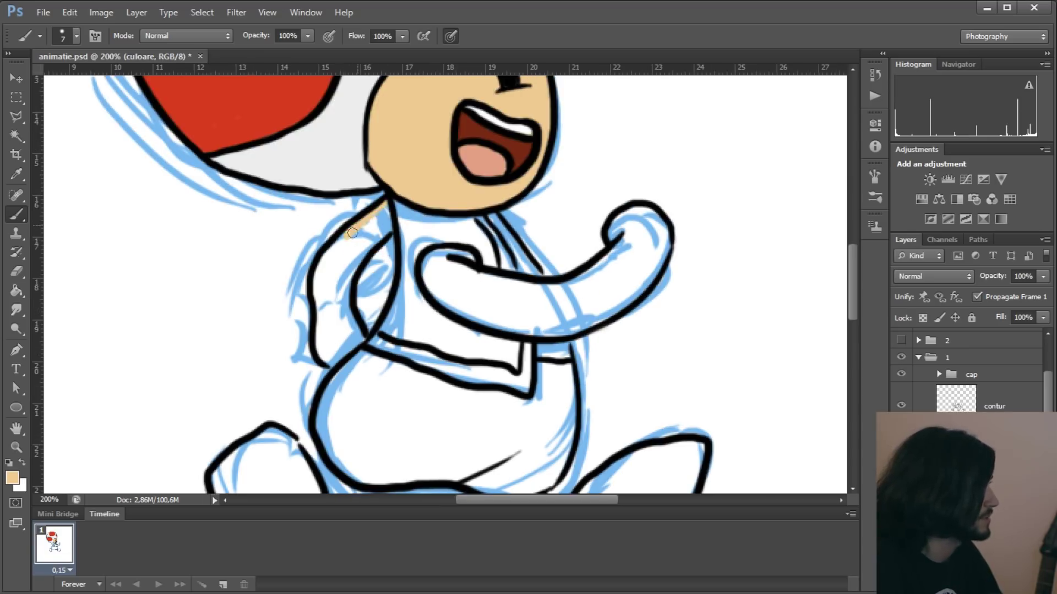
Step: Paint skin-toned neck and arms, light grey belly, yellow vest trim and brown shoes
drag(364, 235, 398, 221)
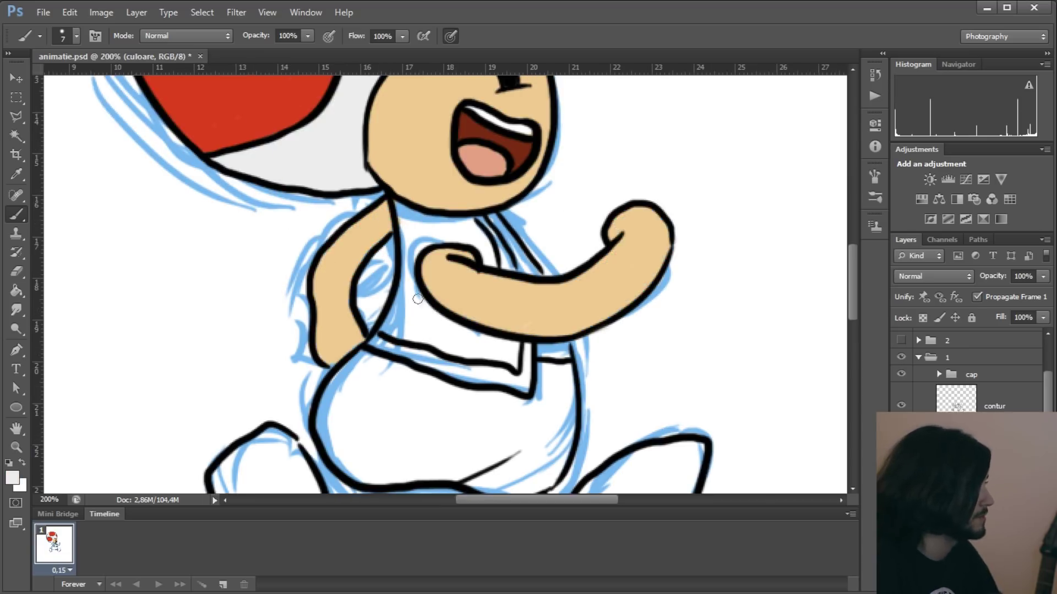
mouse_move(410, 365)
mouse_down()
mouse_move(416, 278)
mouse_move(335, 307)
mouse_move(354, 335)
mouse_up()
drag(422, 294, 495, 375)
drag(486, 135, 505, 177)
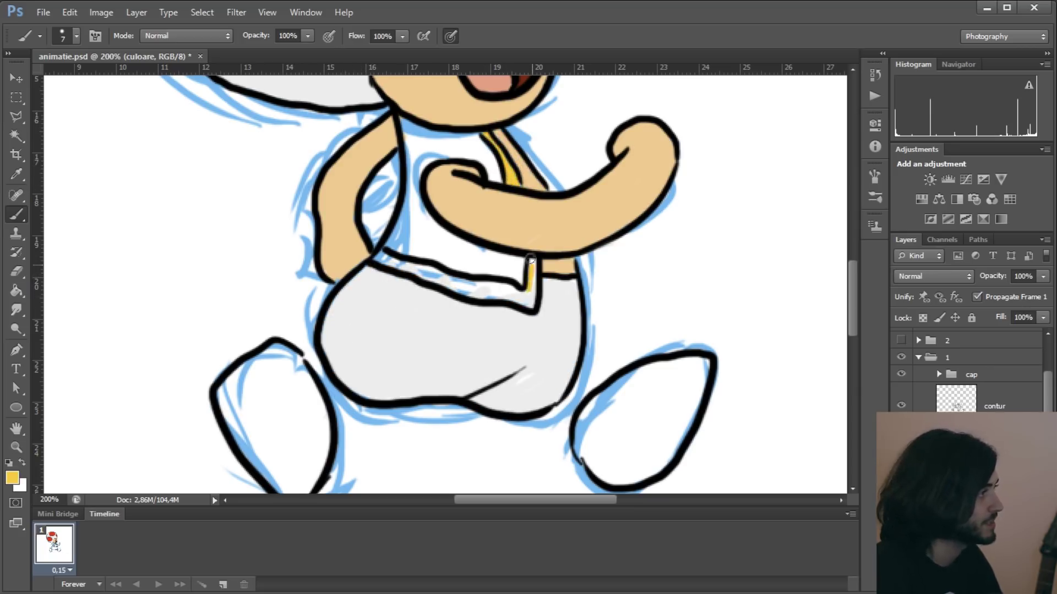
drag(531, 261, 530, 303)
mouse_move(376, 255)
mouse_down()
mouse_move(531, 305)
mouse_move(487, 296)
mouse_up()
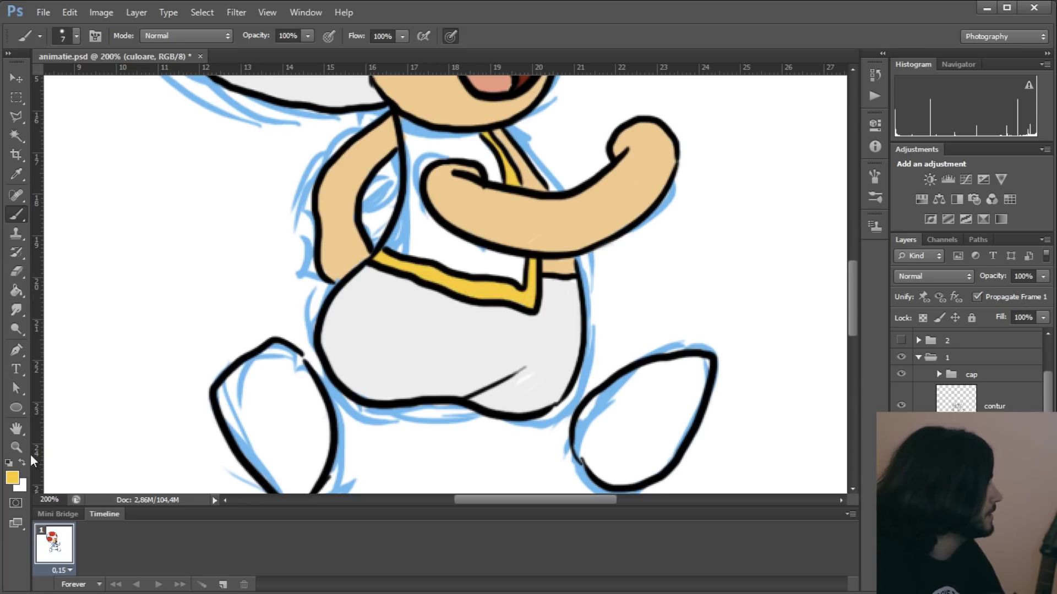
click(12, 478)
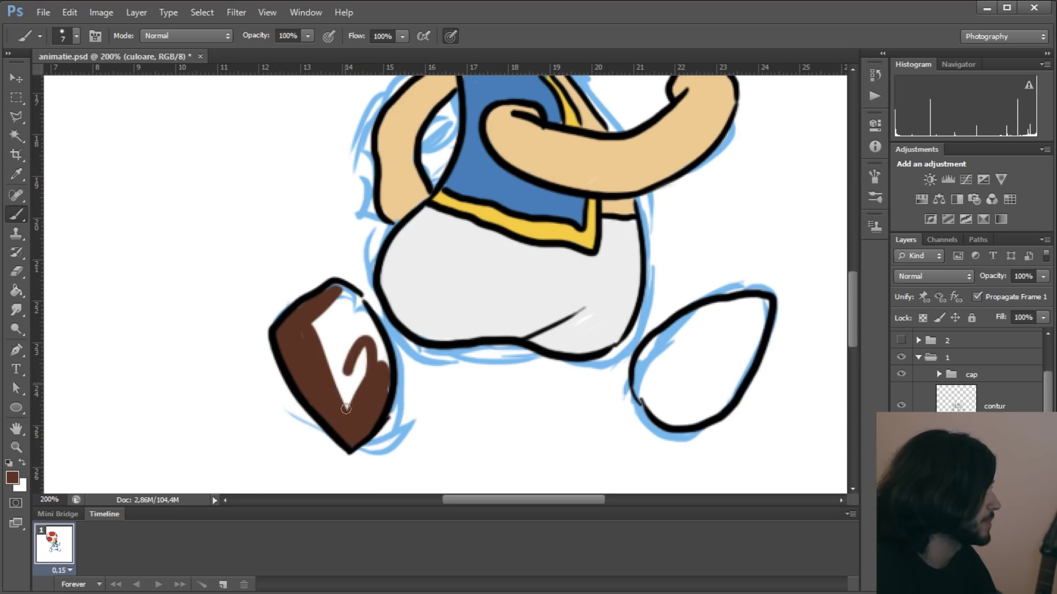
mouse_move(345, 408)
mouse_down()
mouse_move(330, 311)
mouse_move(341, 366)
mouse_up()
key(z)
key(ctrl+minus)
key(ctrl+minus)
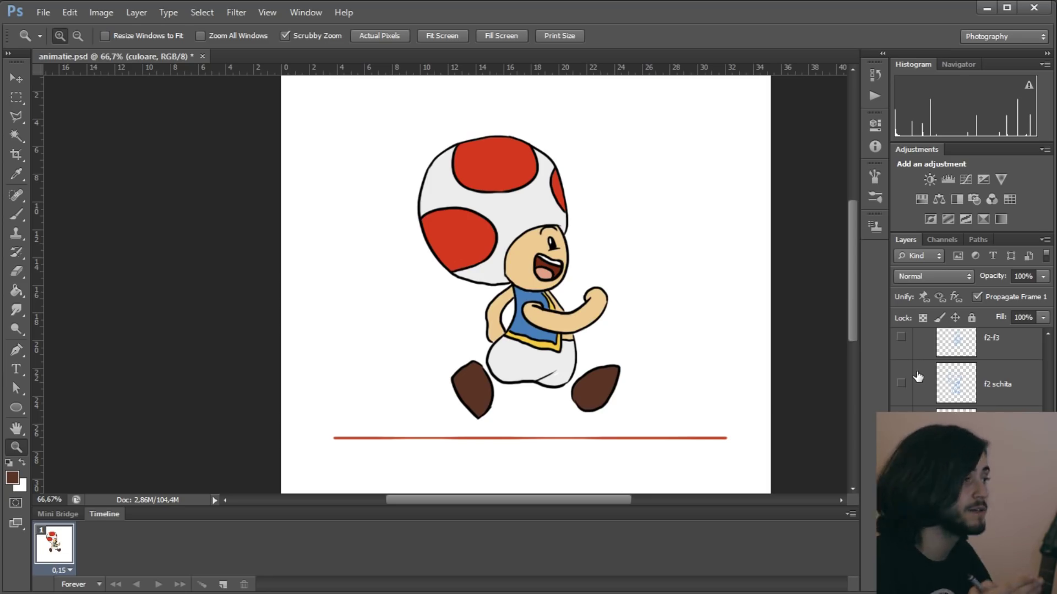
Step: Scroll the Layers panel and hide the pose 7 and pose 6 layer groups
scroll(1032, 395, down, 5)
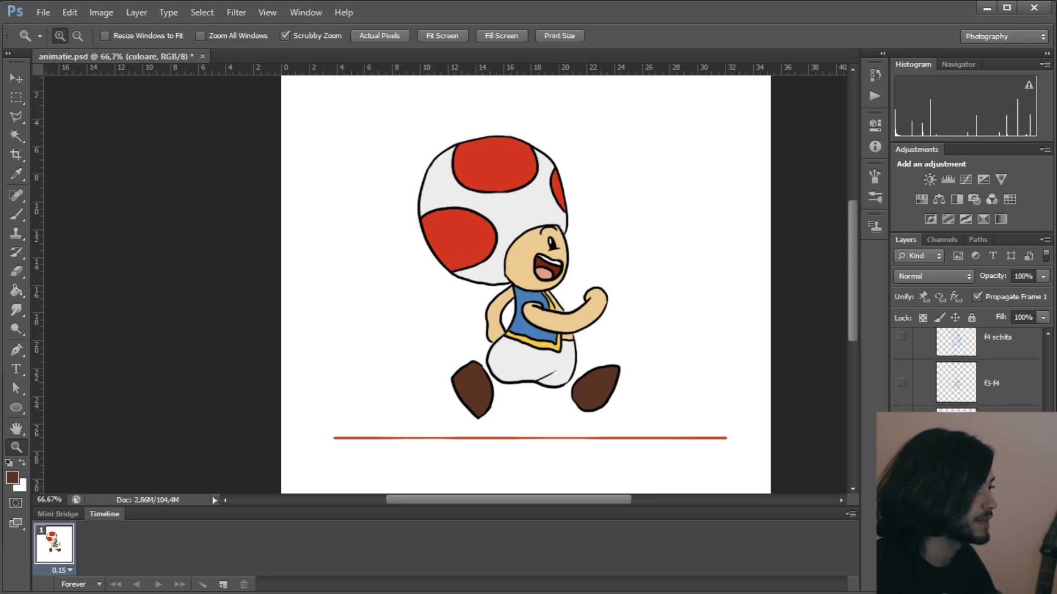
scroll(1031, 395, down, 5)
scroll(1031, 395, down, 3)
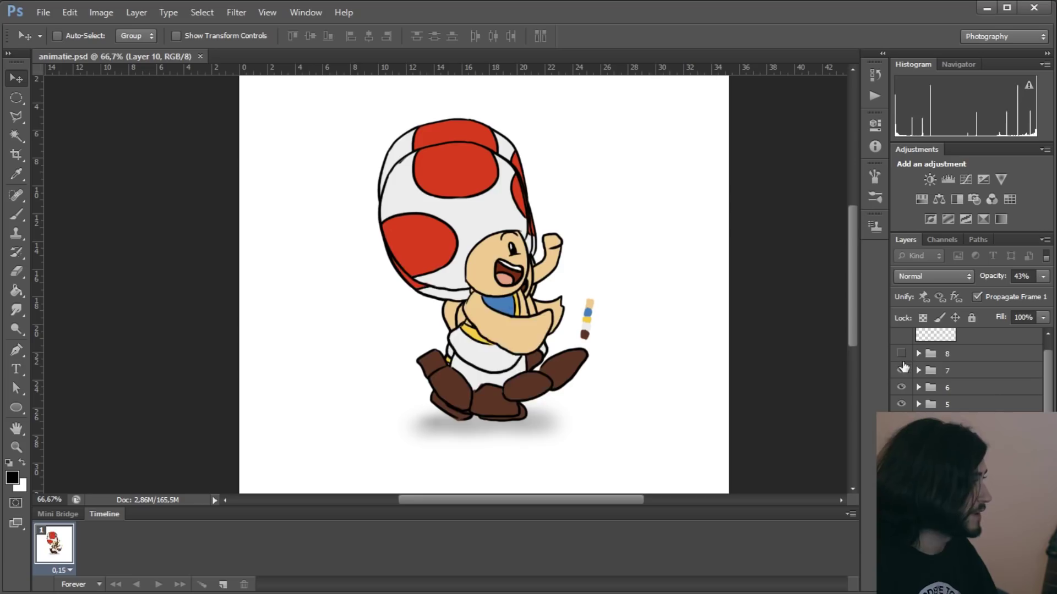
click(901, 370)
click(902, 388)
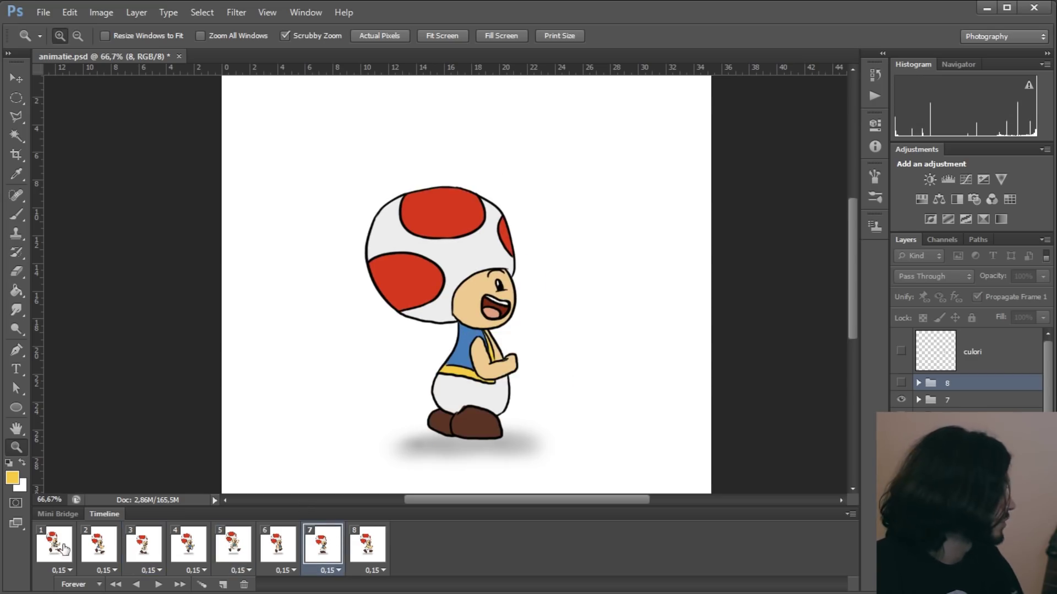
Step: Set frame 2 and frame 3 delays to 0.1 seconds, then play the walk cycle
click(55, 545)
click(99, 545)
click(107, 570)
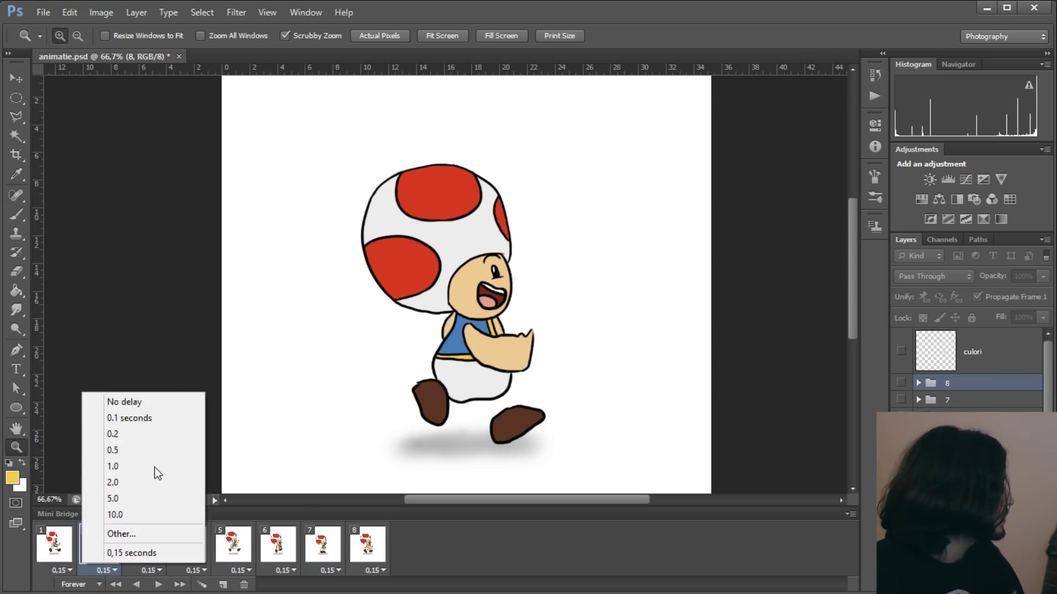
click(131, 419)
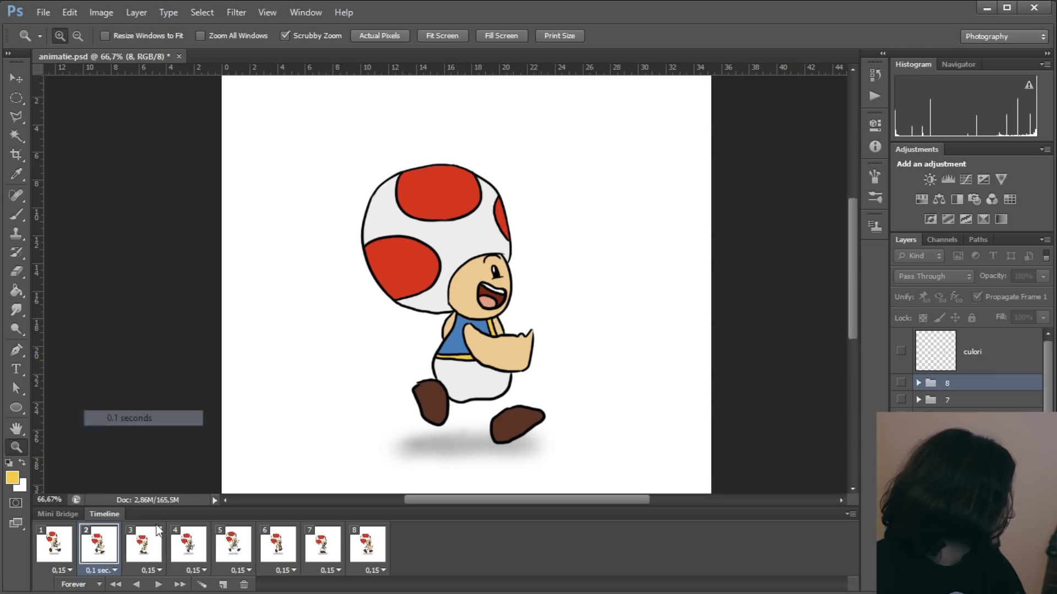
click(153, 570)
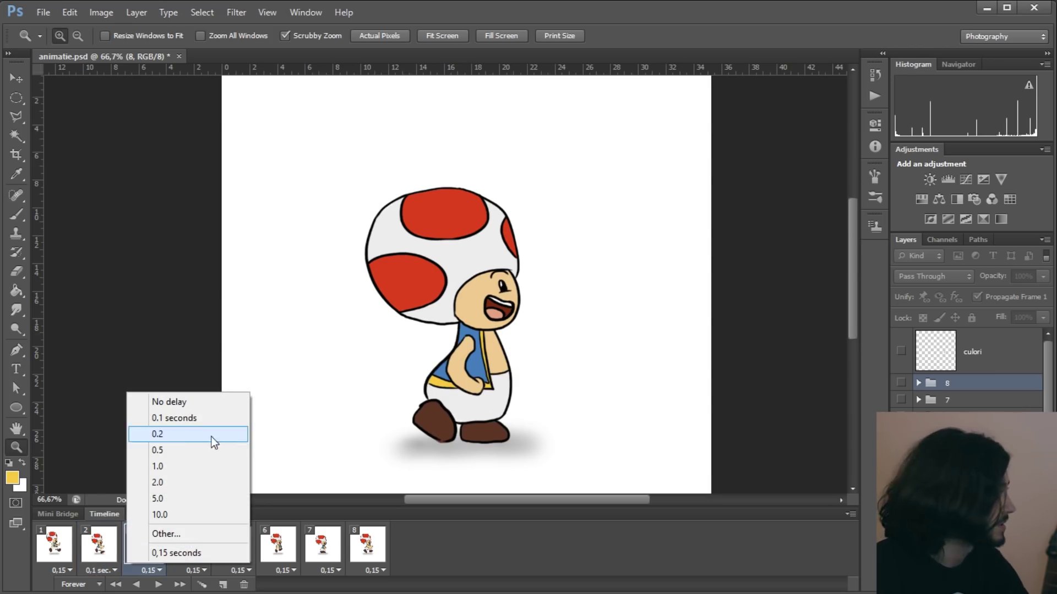
click(192, 424)
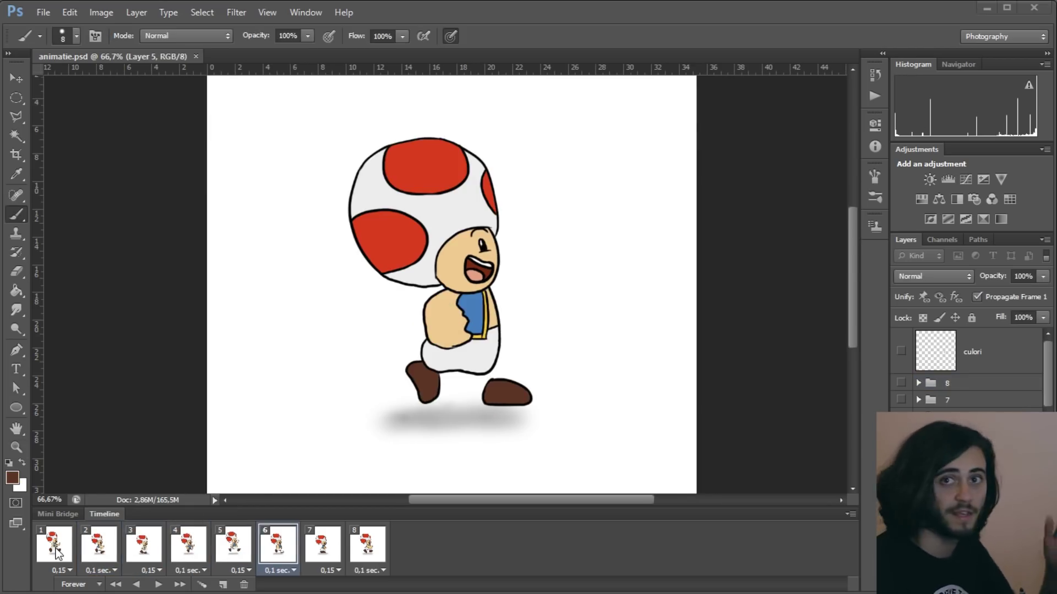
click(157, 585)
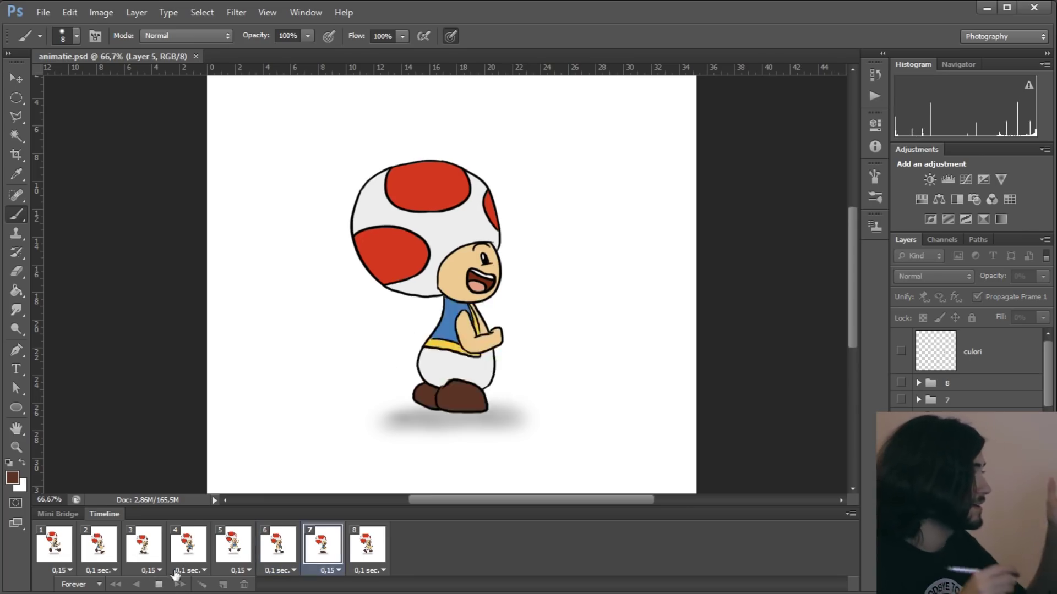